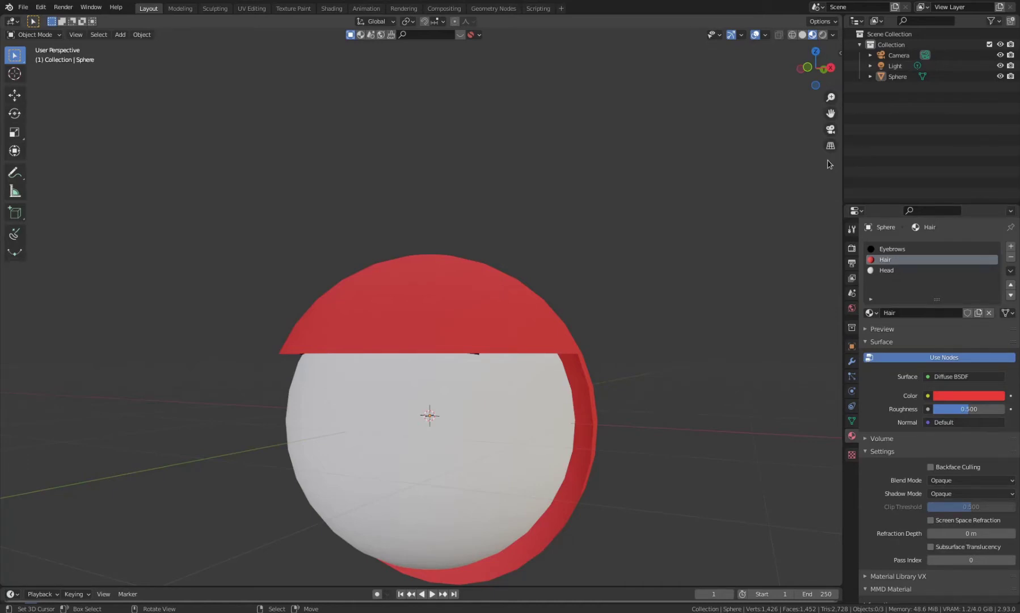
- Select the whole linked hair mesh and set the Hair material's blend mode to Alpha Blend
key("Tab")
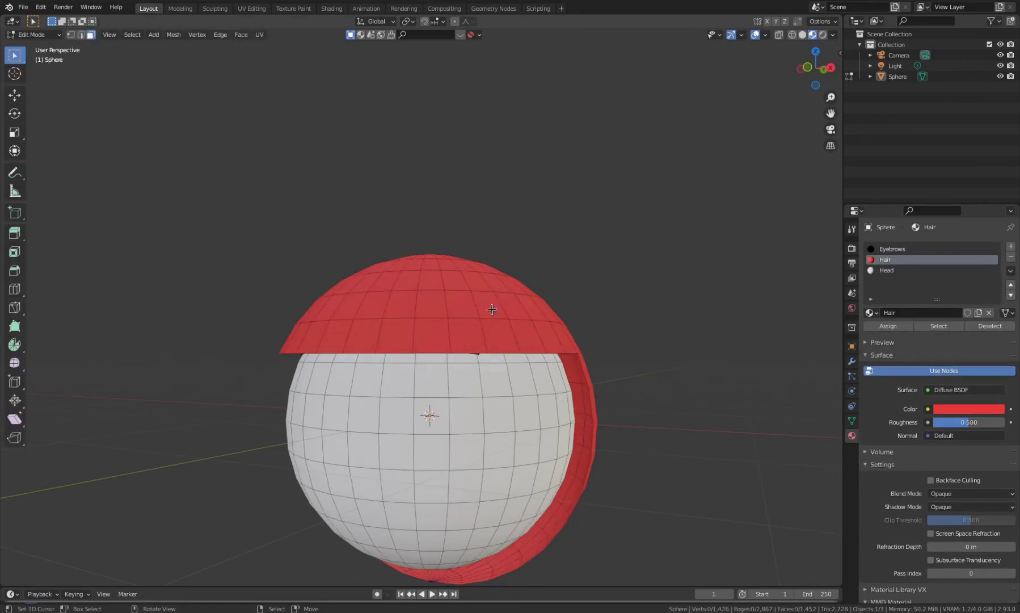
key("l")
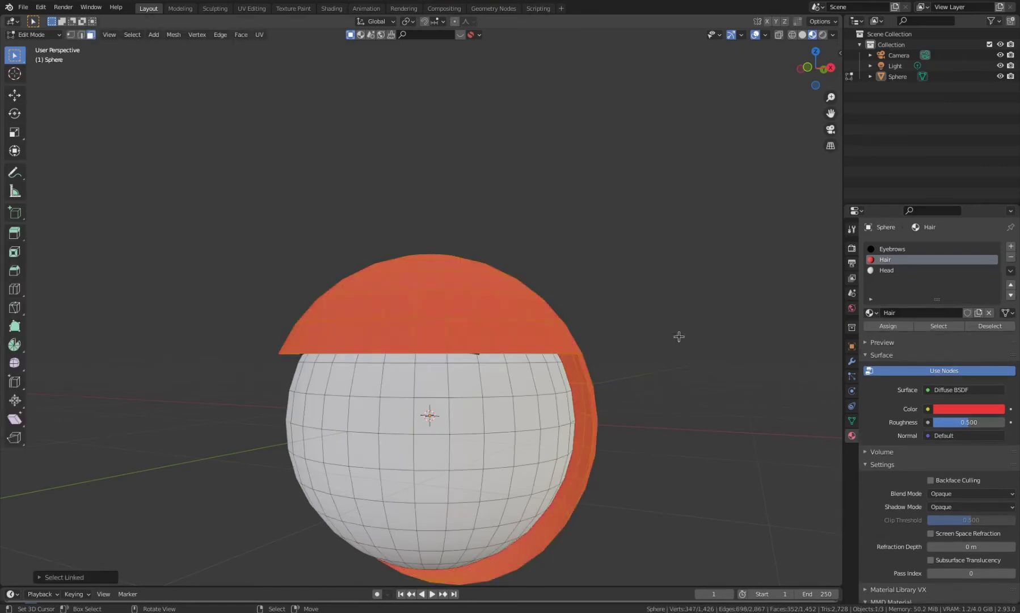
left_click(947, 493)
left_click(952, 541)
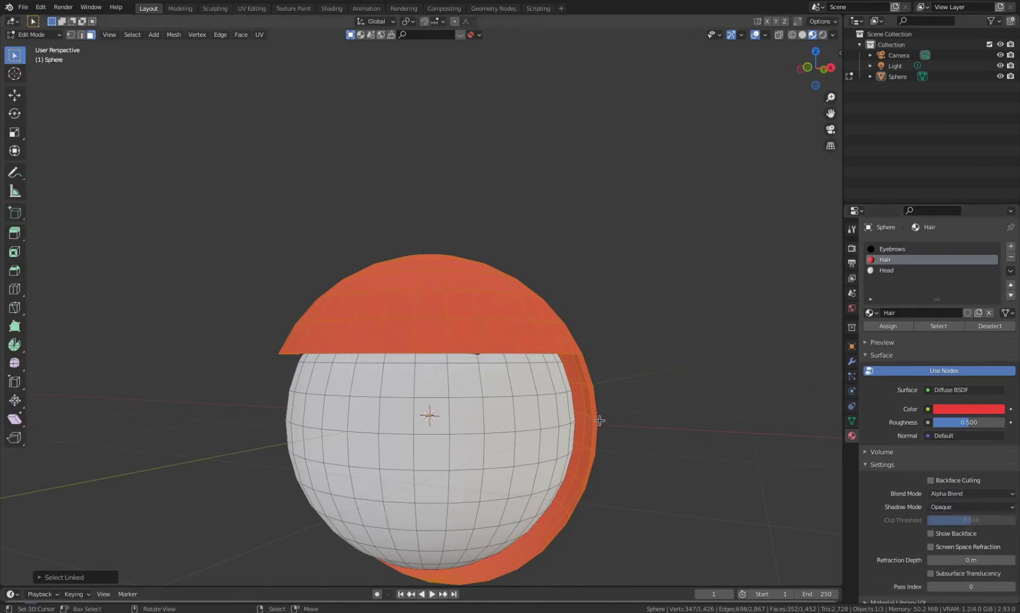
- Enable Show Backface and Backface Culling for the Hair material
key("Tab")
left_click(931, 520)
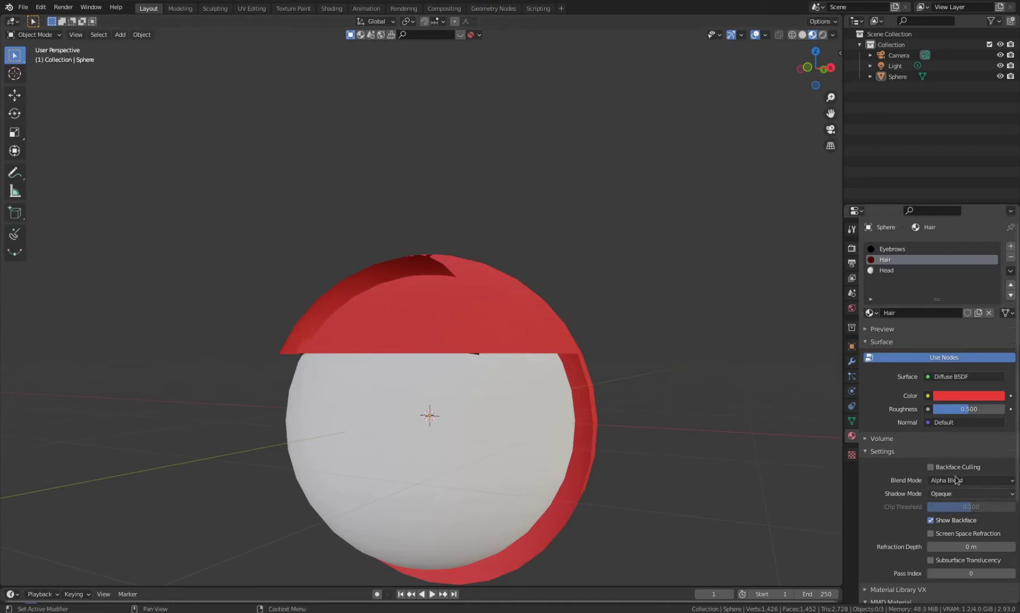
left_click(930, 466)
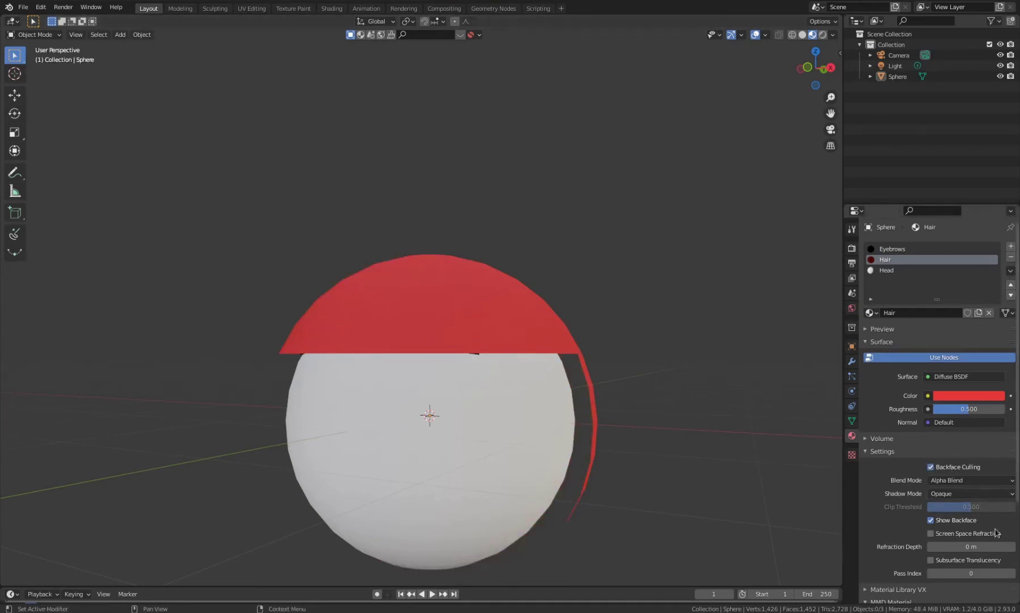
left_click(938, 468)
left_click(939, 467)
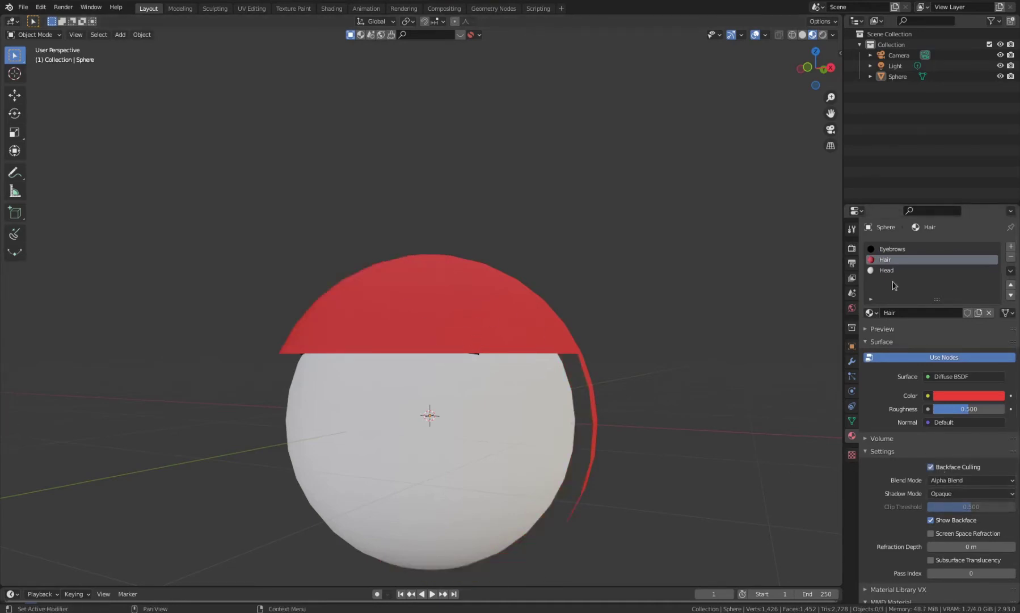
- Set the Eyebrows material's blend mode to Alpha Blend and move its slot below Hair
left_click(891, 250)
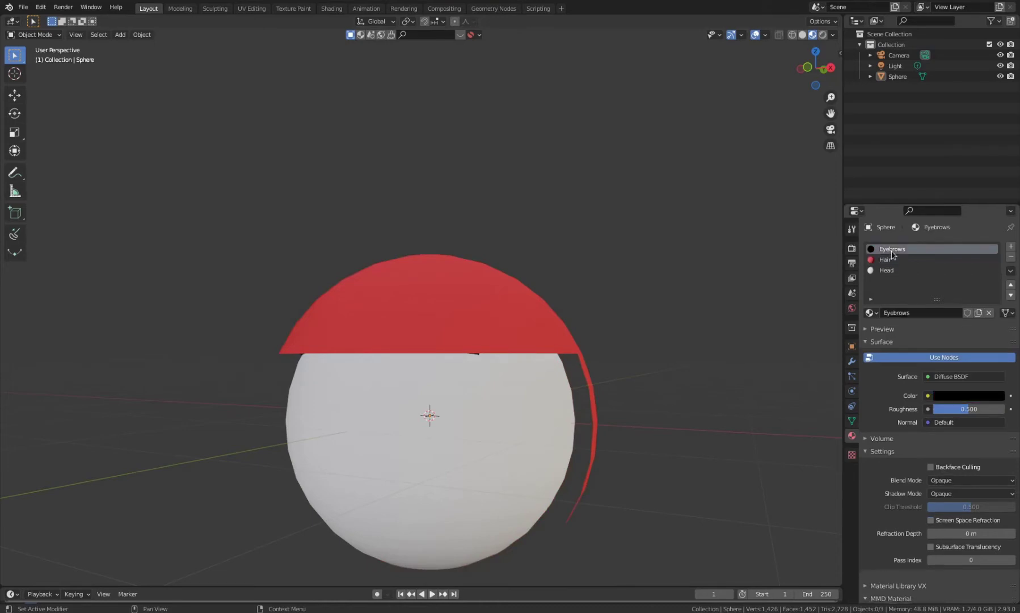
left_click(973, 480)
left_click(967, 521)
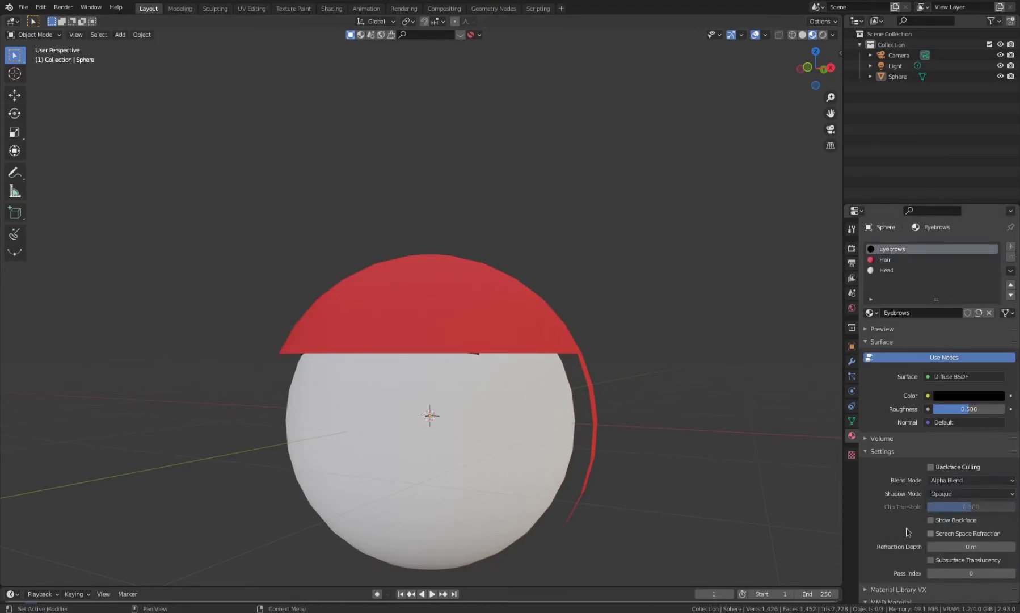
left_click(1010, 295)
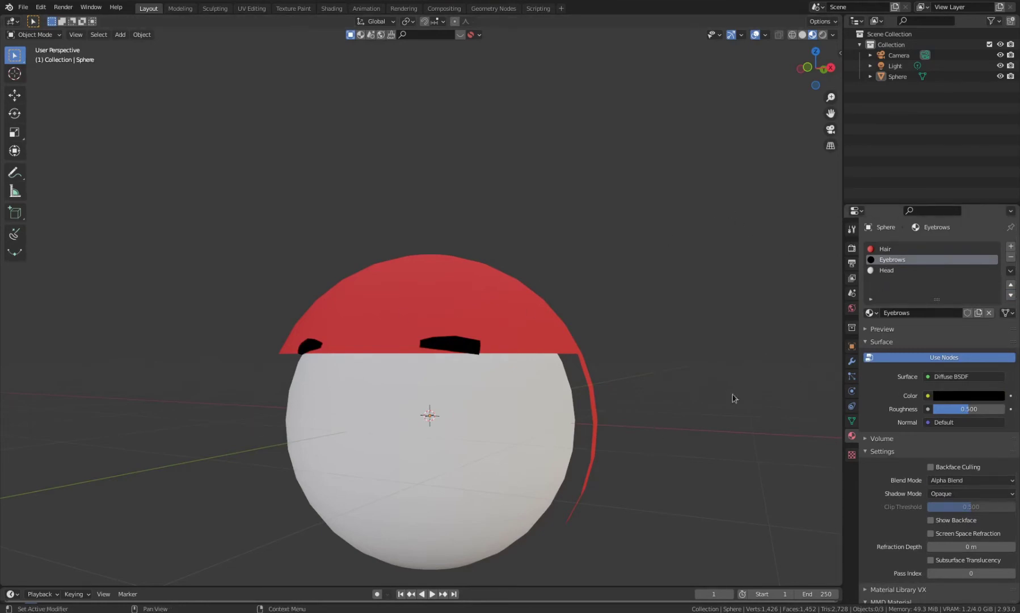
- Make the Hair material active from a hair face and examine the eyebrows and hair from several angles
key("Tab")
key("Tab")
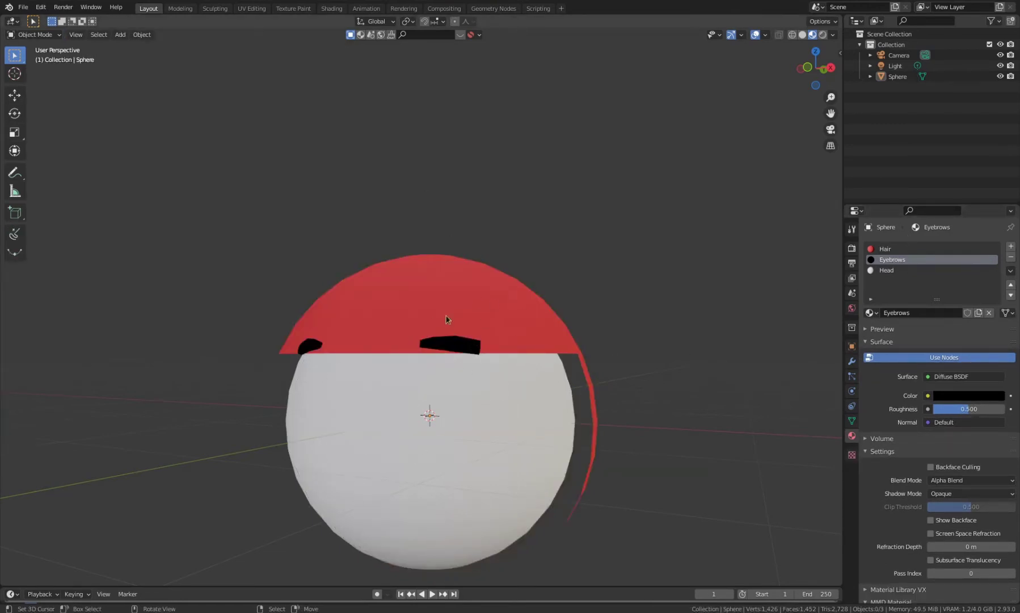
key("Tab")
left_click(482, 296)
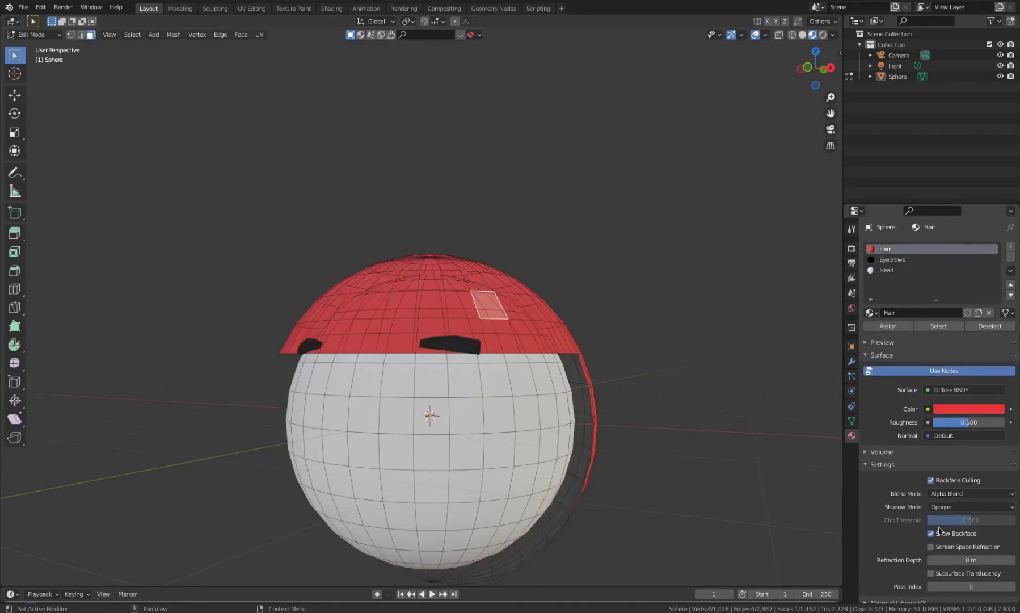
key("Tab")
middle_click_drag(424, 449, 368, 452)
middle_click_drag(534, 423, 478, 442)
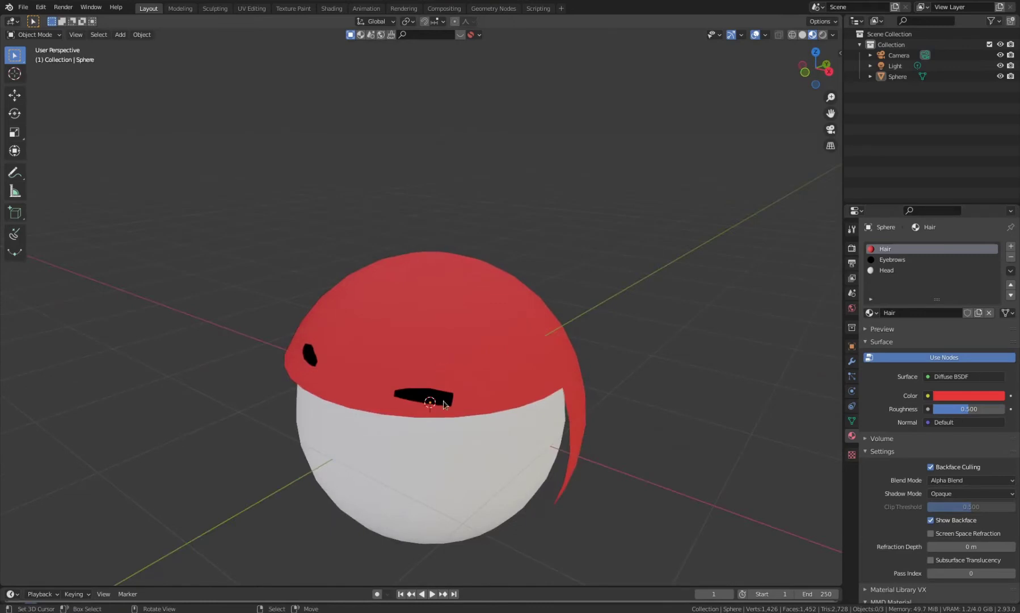
middle_click_drag(430, 391, 399, 381)
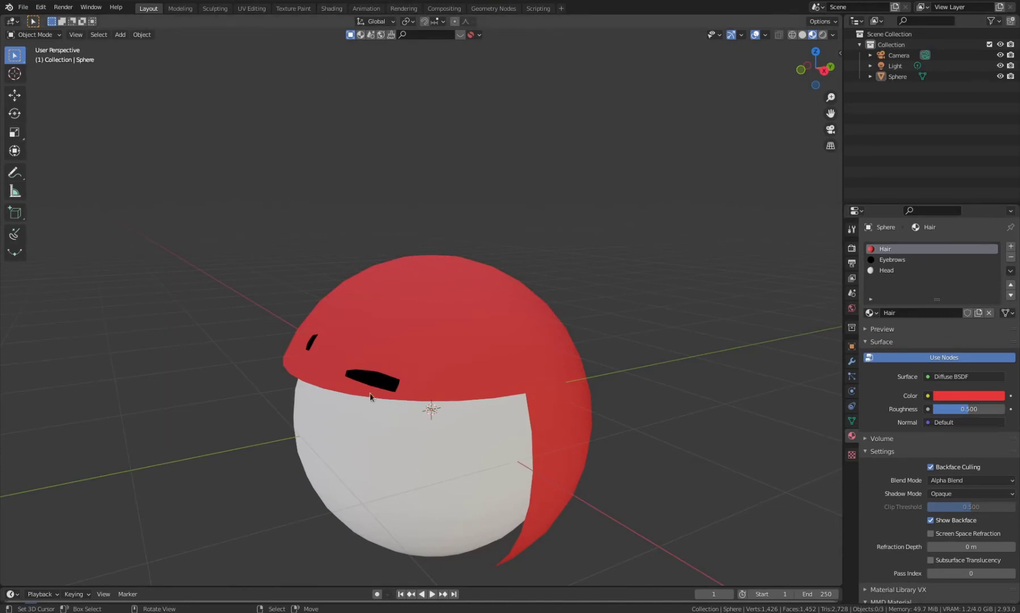
middle_click_drag(355, 382, 437, 350)
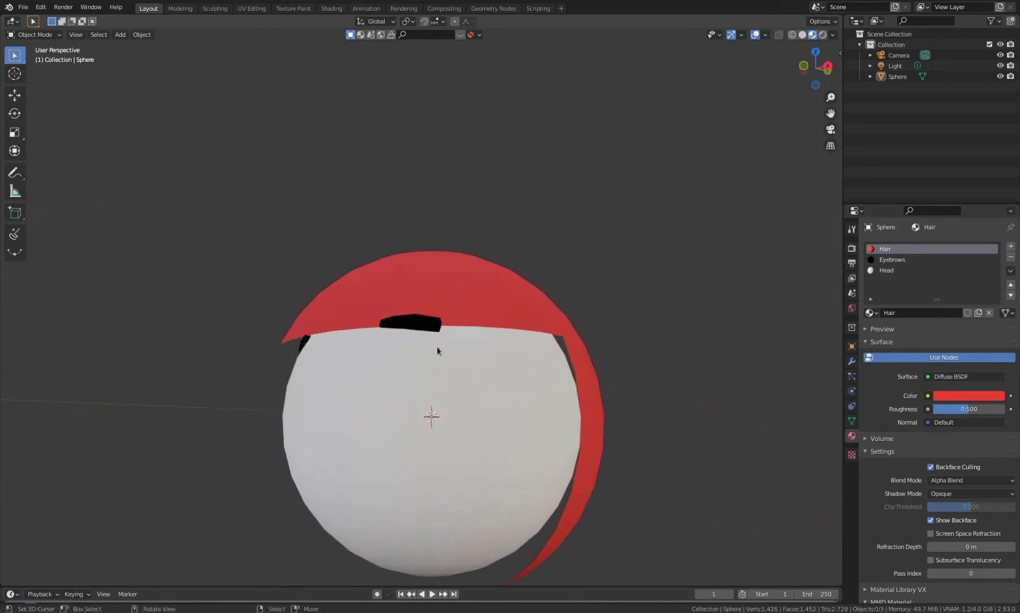
middle_click_drag(505, 335, 522, 381)
- Clear the face selection and select the whole linked hair mesh
key("Tab")
key("alt+a")
key("l")
key("Tab")
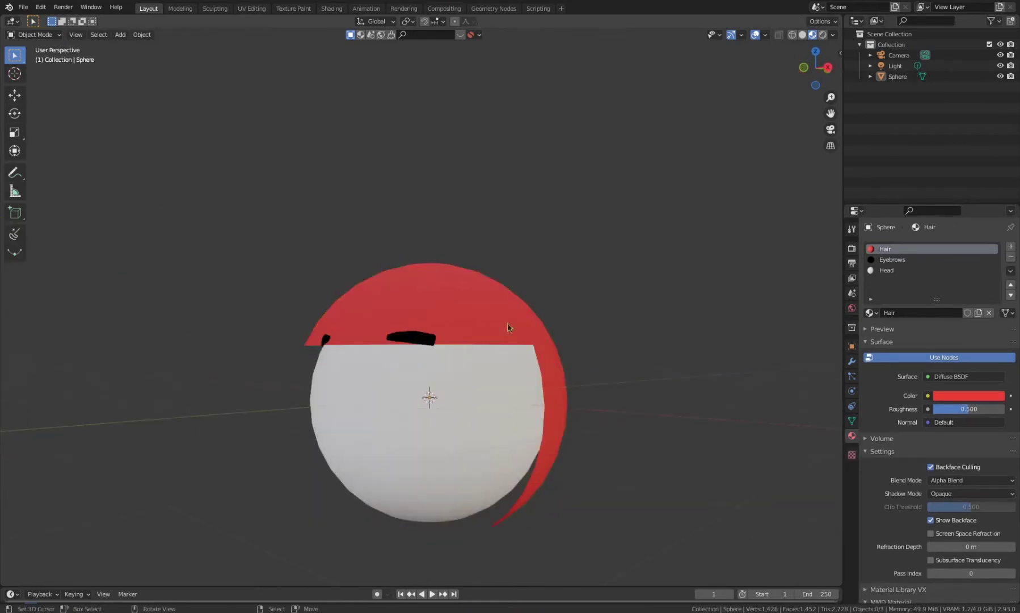
middle_click_drag(506, 322, 476, 259)
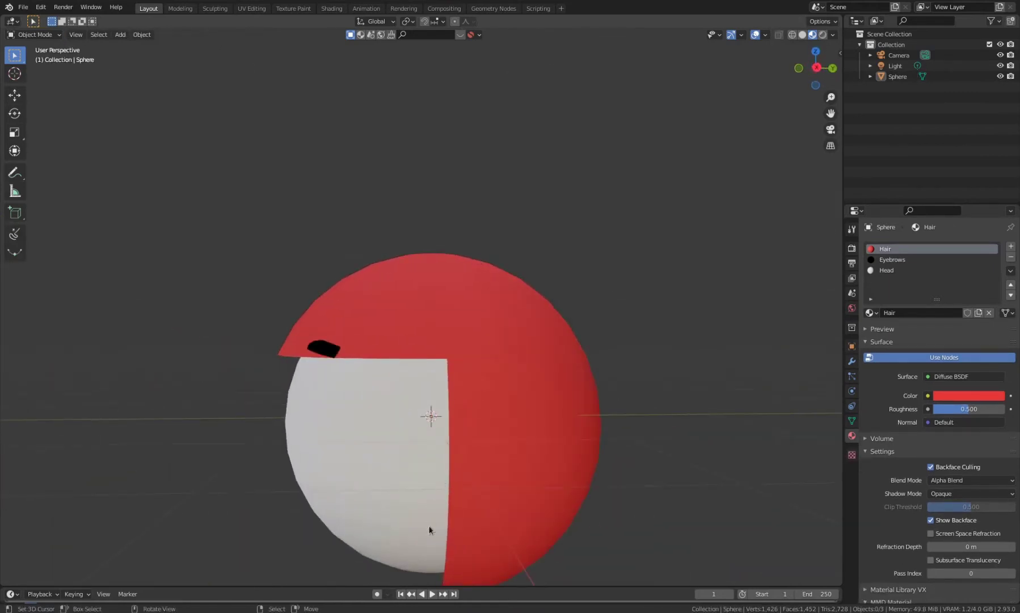
scroll(587, 423, "down", 2)
scroll(587, 423, "up", 1)
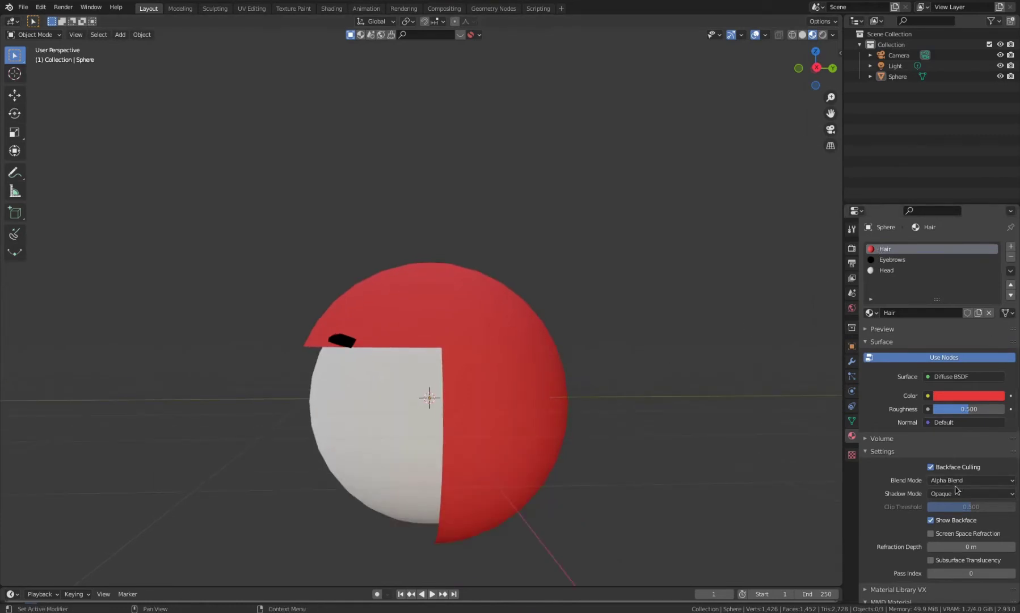
- Duplicate the selected hair mesh and scale the copy to about 0.95 to form an inner layer
middle_click_drag(405, 461, 517, 441)
key("Tab")
key("s")
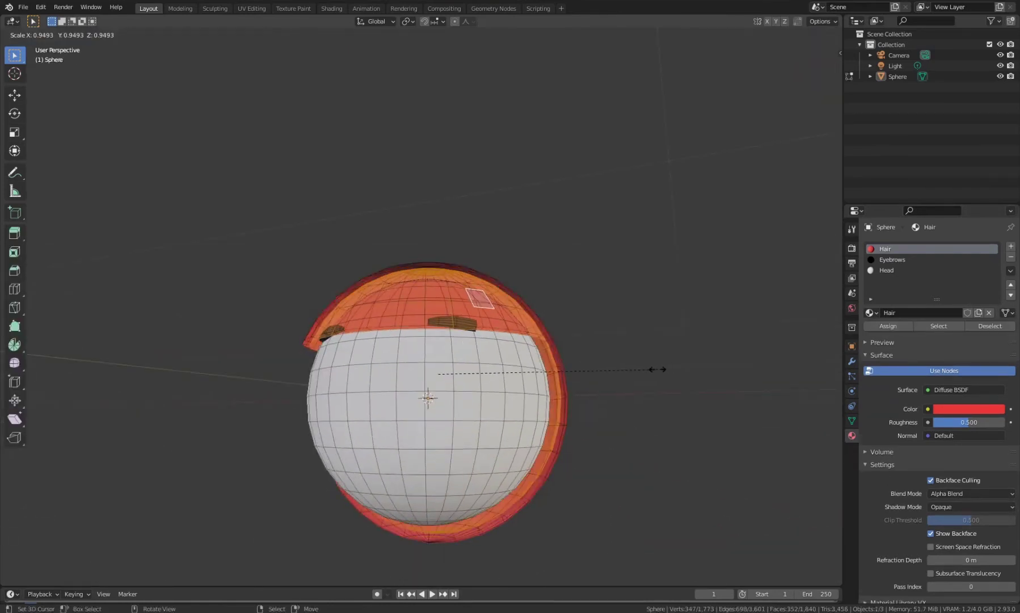
left_click(657, 369)
key("Tab")
middle_click_drag(499, 354, 445, 356)
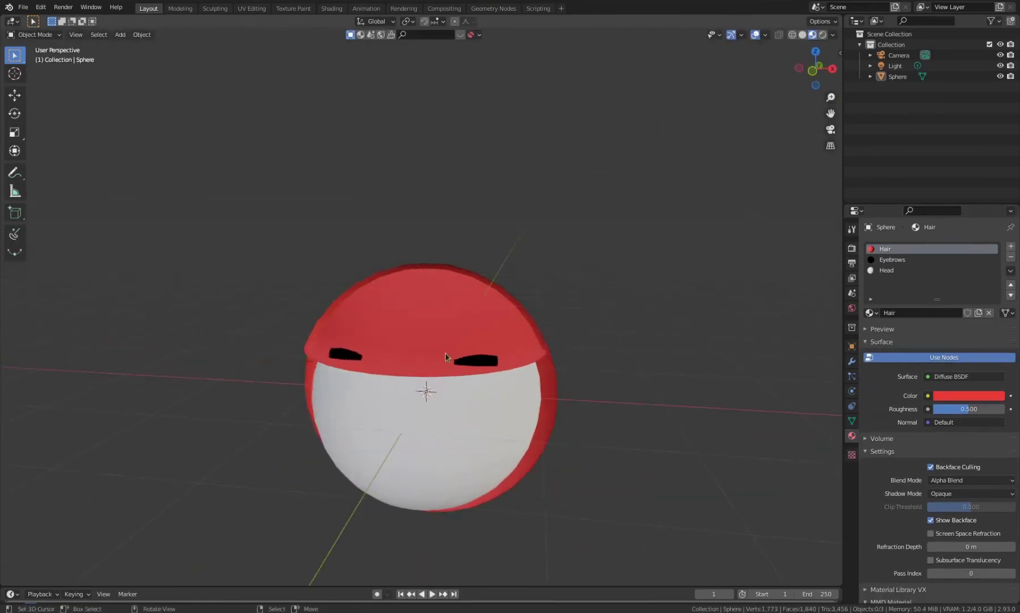
middle_click_drag(376, 313, 416, 301)
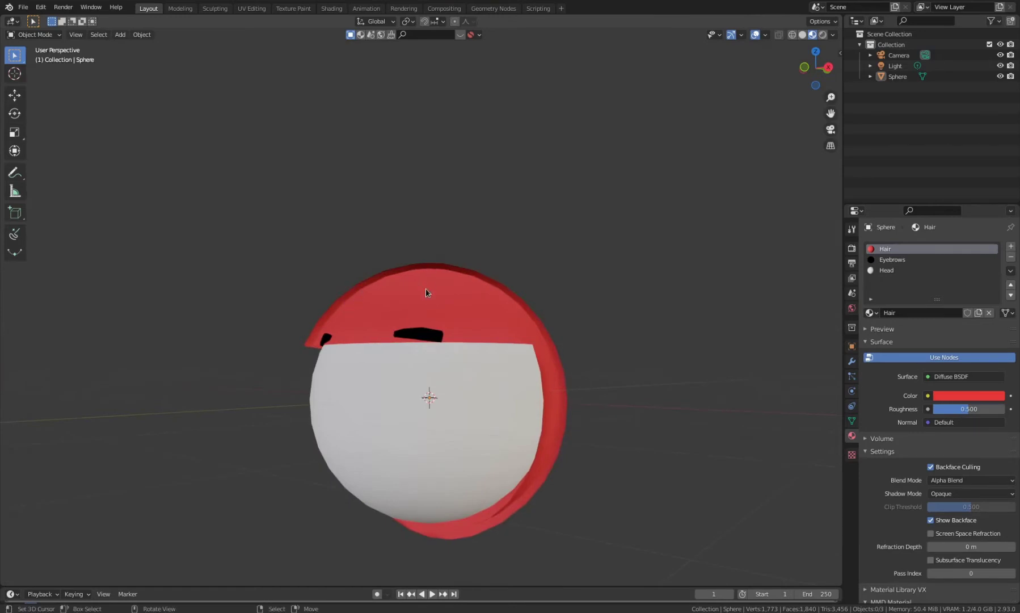
middle_click_drag(428, 292, 396, 427)
scroll(395, 426, "up", 4)
- Try the Emission shader on the Hair material and switch its surface back to Diffuse BSDF
left_click(959, 377)
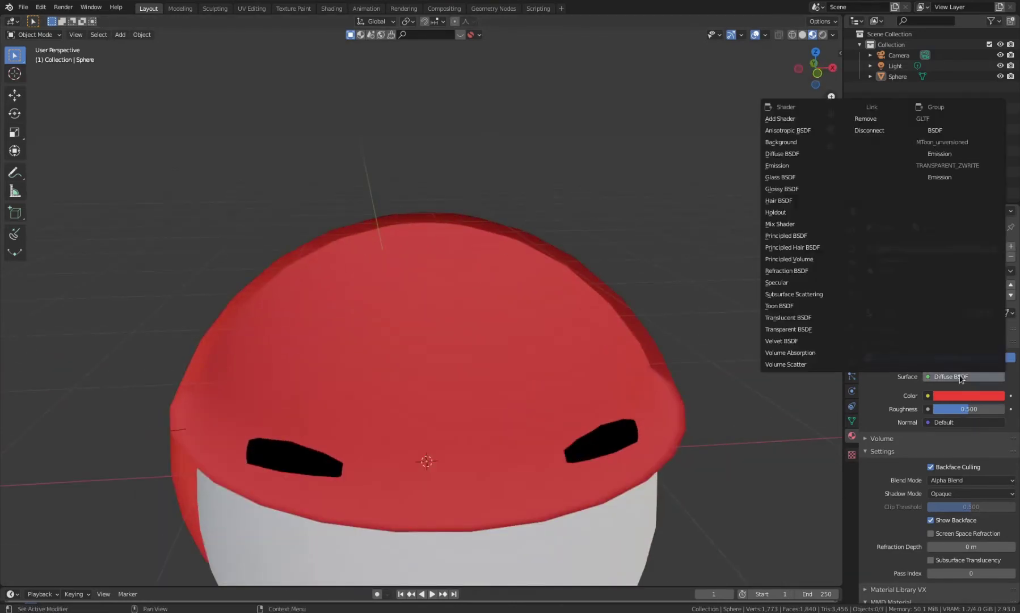
left_click(777, 165)
scroll(490, 399, "down", 3)
middle_click_drag(490, 398, 457, 461)
left_click(959, 376)
left_click(776, 152)
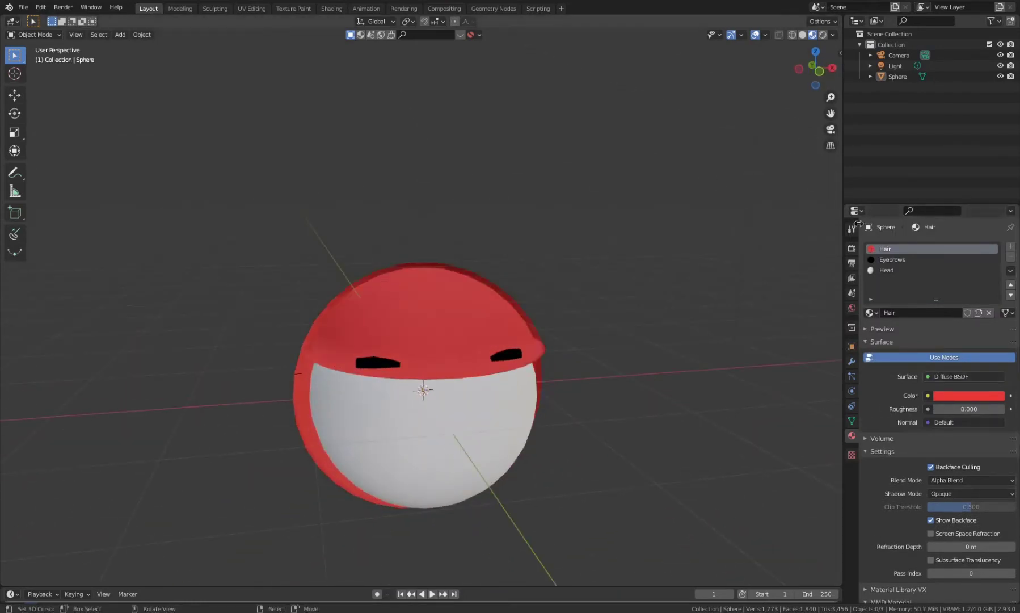
middle_click_drag(561, 374, 538, 374)
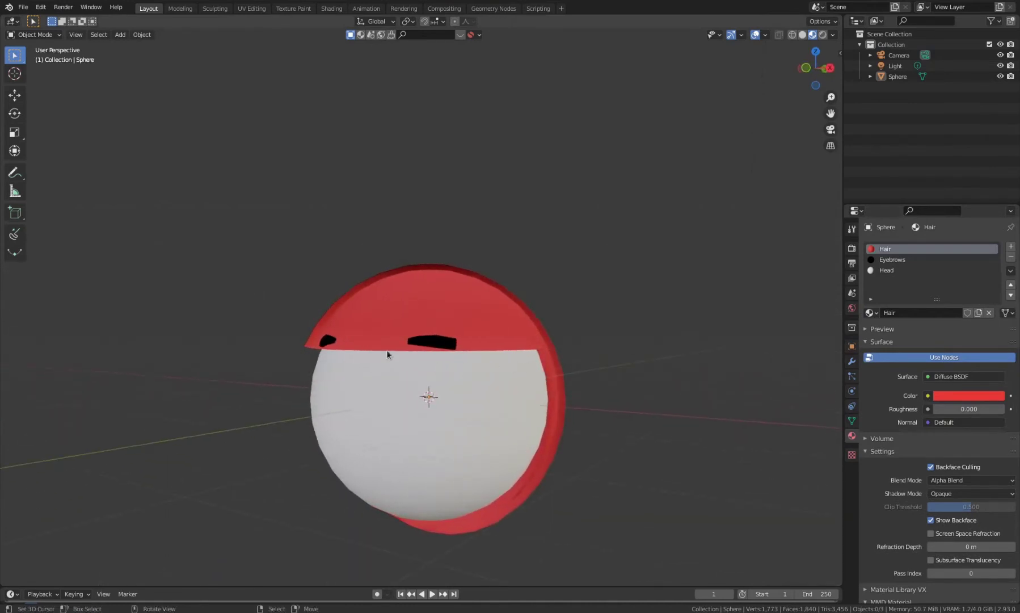
middle_click_drag(414, 359, 462, 385)
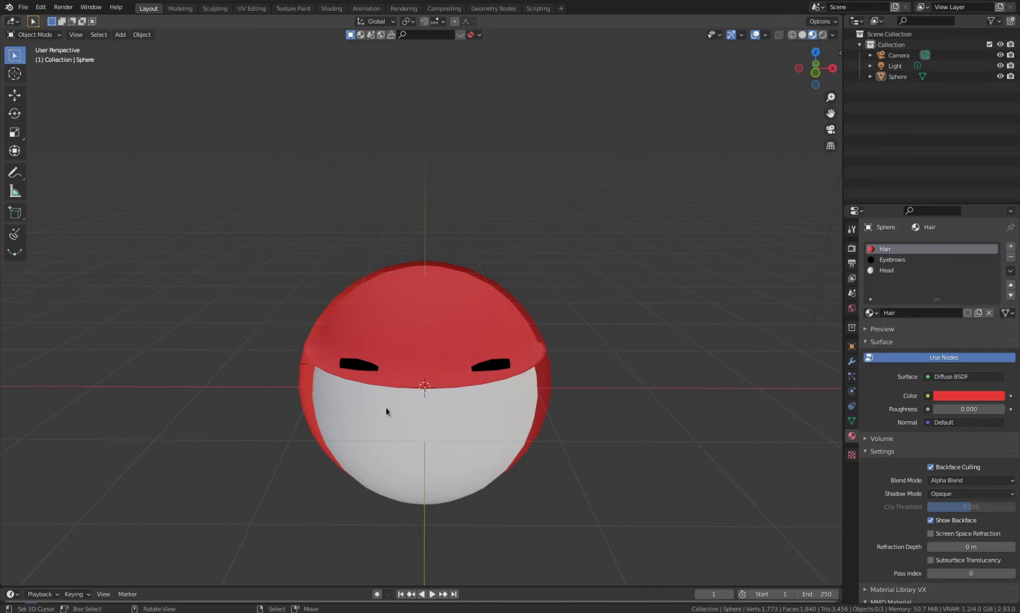
middle_click_drag(458, 377, 448, 344)
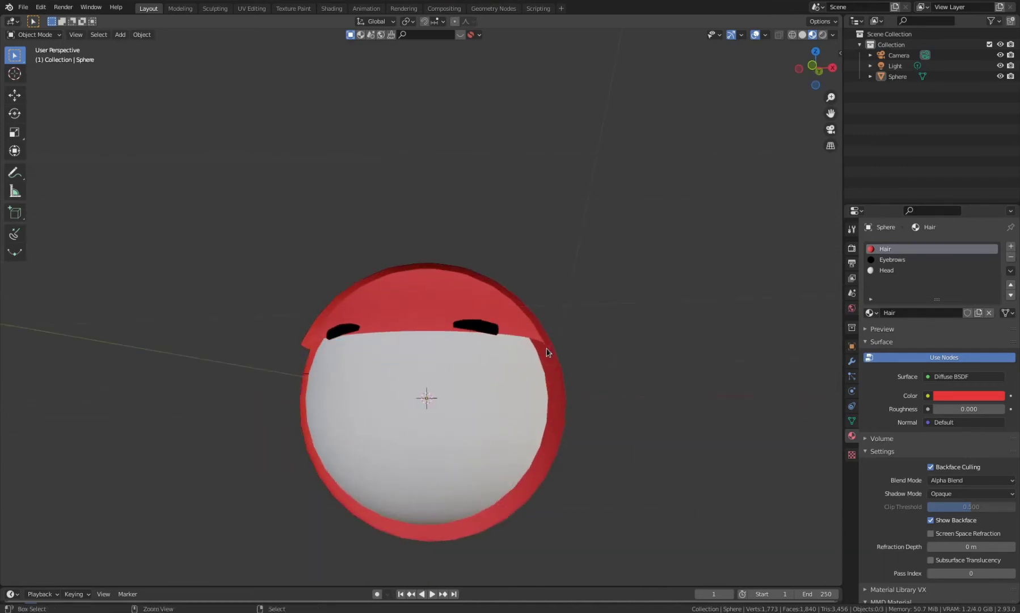
- Undo the Hair shader changes and the scaled hair duplicate
key("Tab")
key("Tab")
key("Tab")
key("Tab")
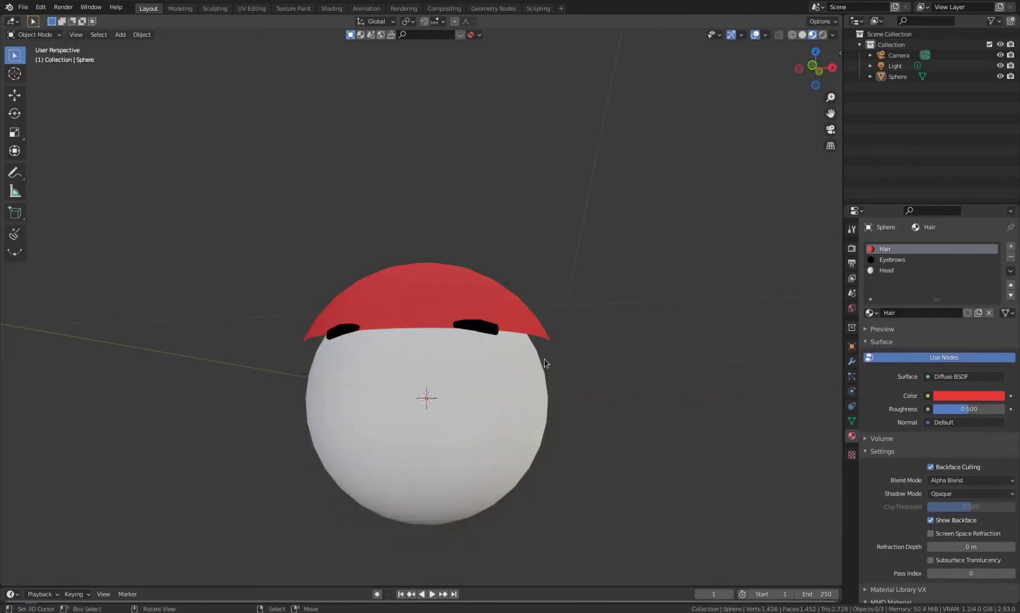
- Change the Hair material's surface shader to Emission
middle_click_drag(541, 356, 429, 388)
key("KP_1")
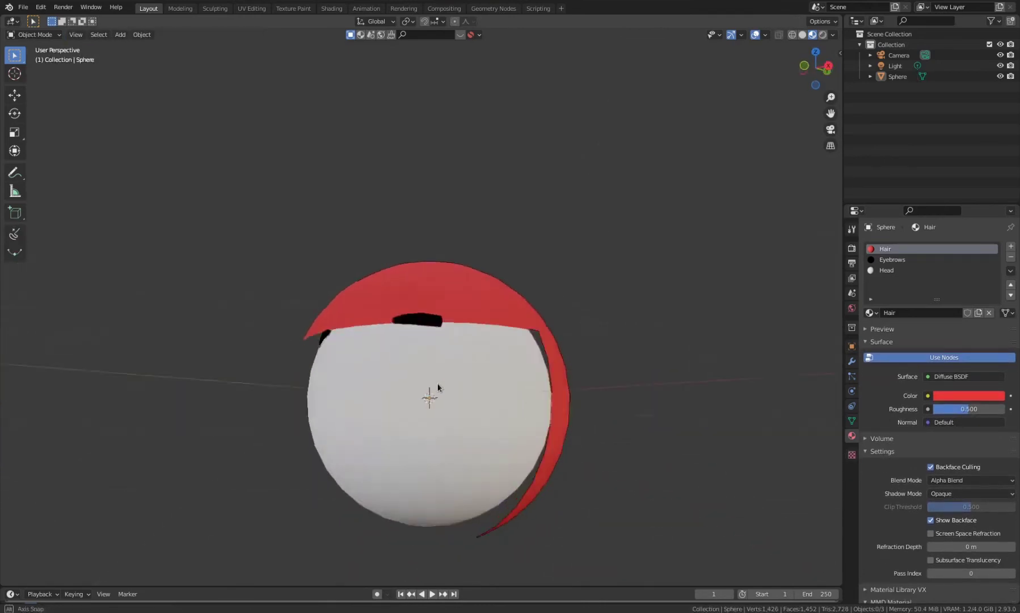
middle_click_drag(345, 348, 410, 327)
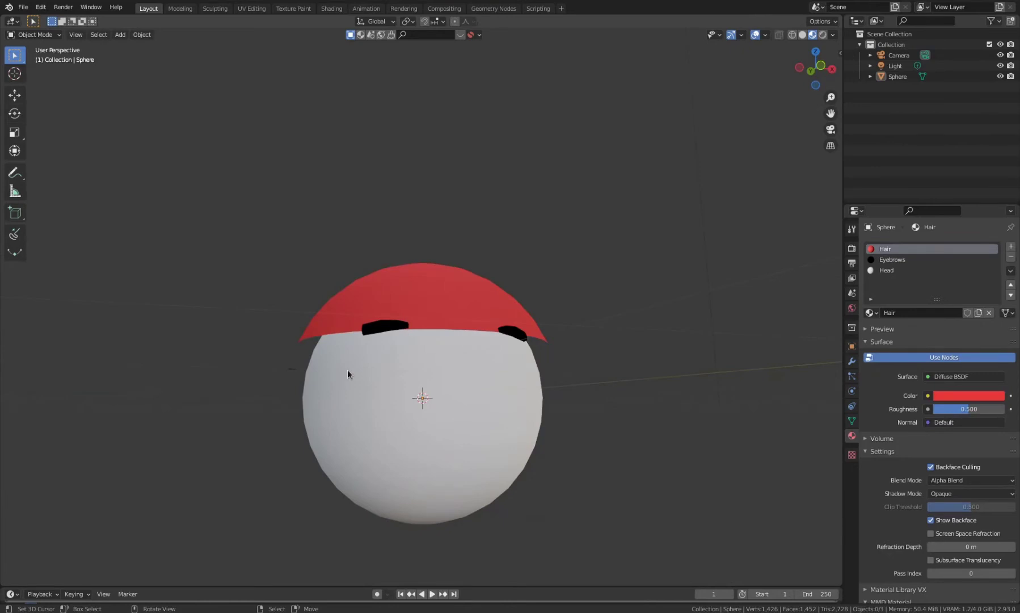
left_click(988, 377)
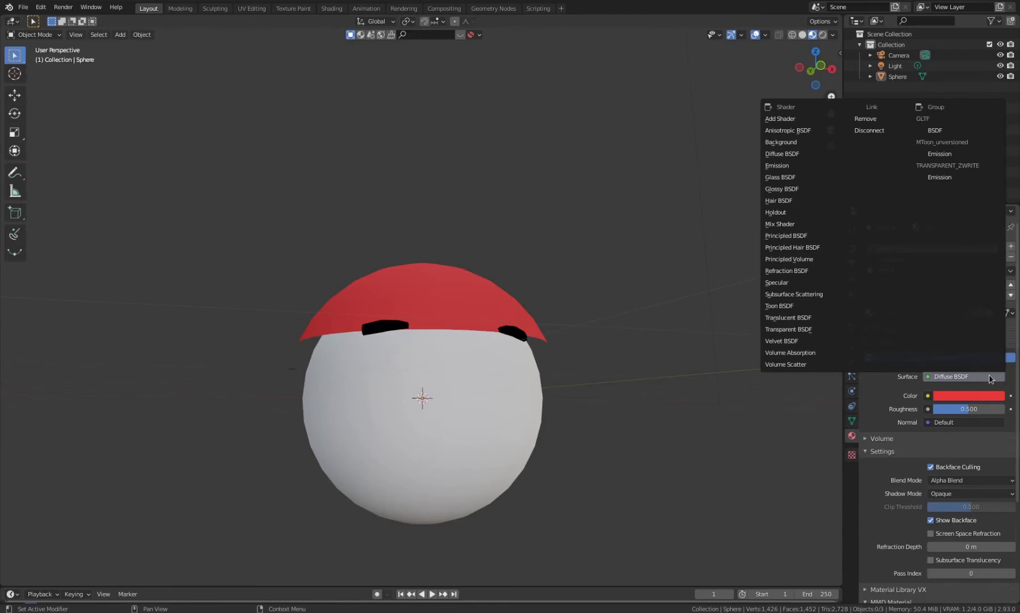
left_click(776, 165)
middle_click_drag(690, 391, 635, 417)
- Duplicate the selected hair mesh and scale the copy down slightly to sit inside the original
key("Tab")
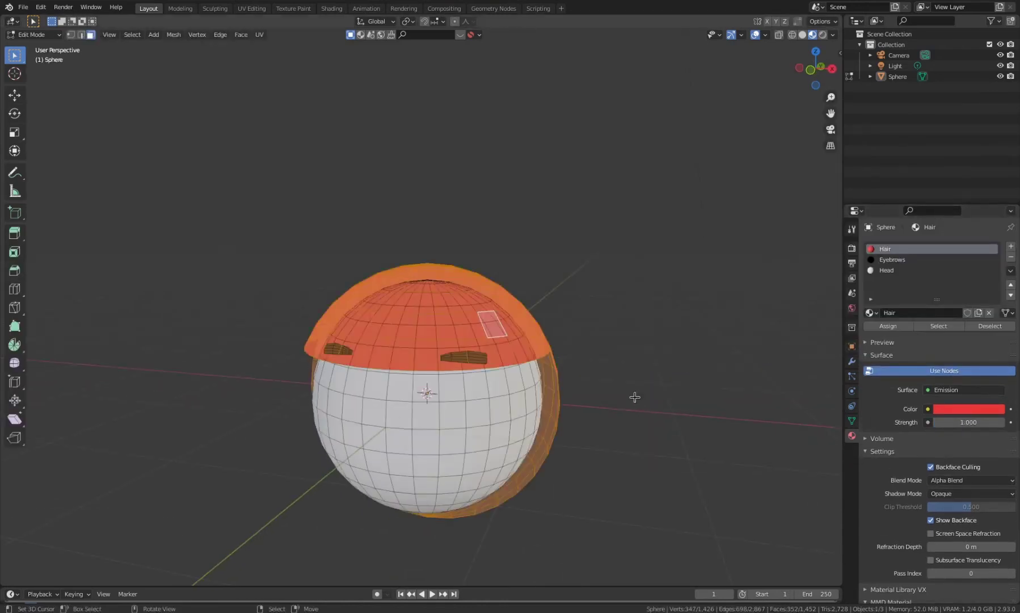
key("shift+d")
key("s")
left_click(624, 411)
key("Tab")
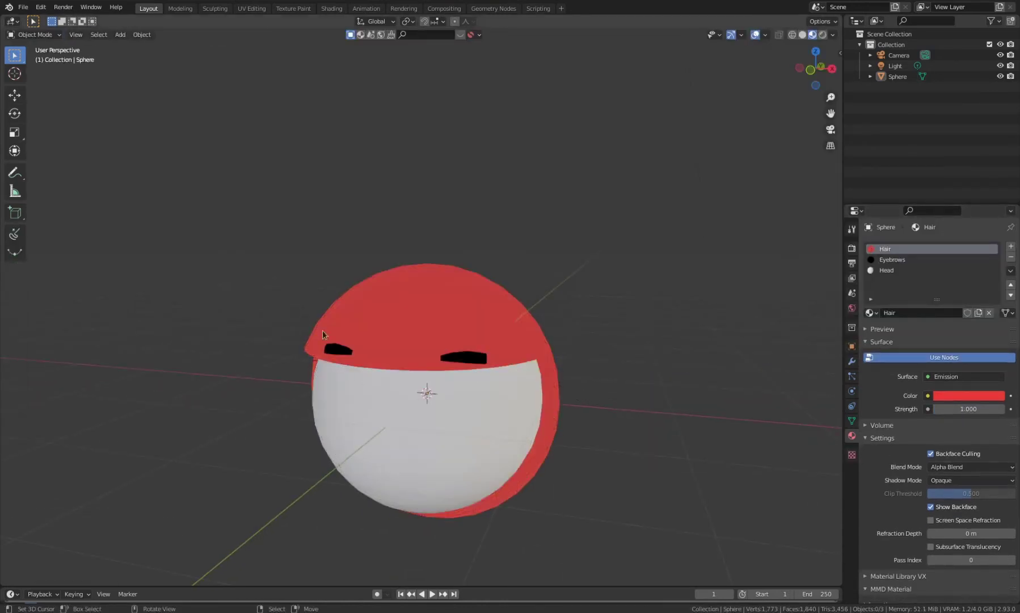
middle_click_drag(452, 391, 436, 399)
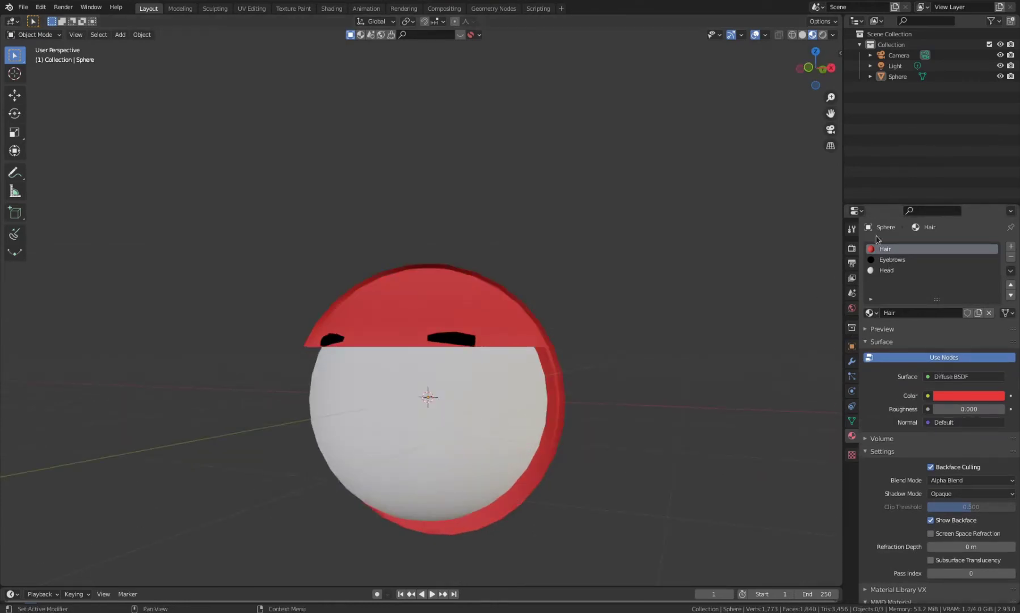
- Enable Screen Space Reflections with Refraction in the Eevee render settings and make the Eyebrows material active
left_click(852, 248)
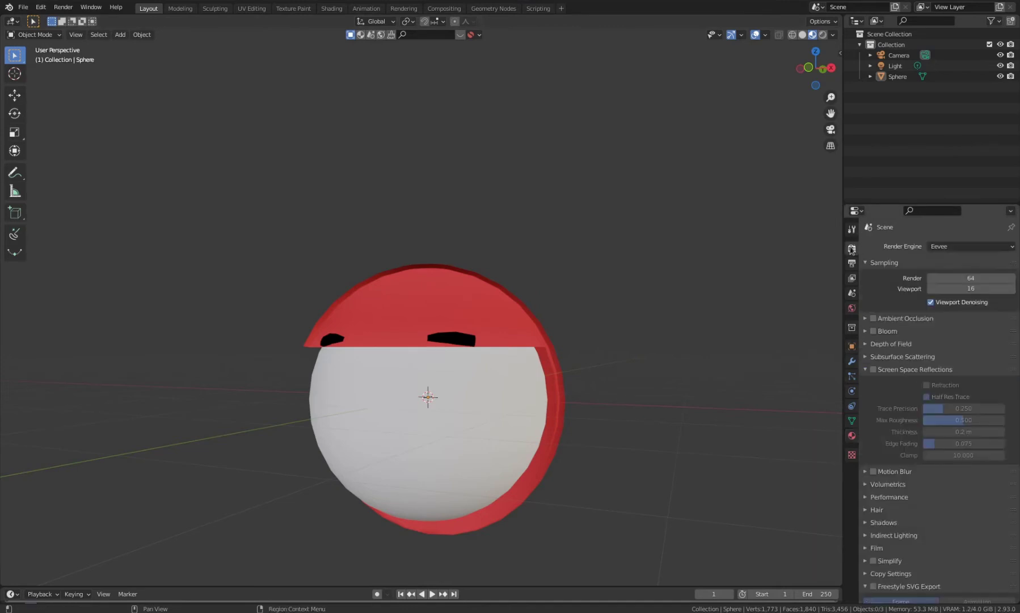
left_click(873, 370)
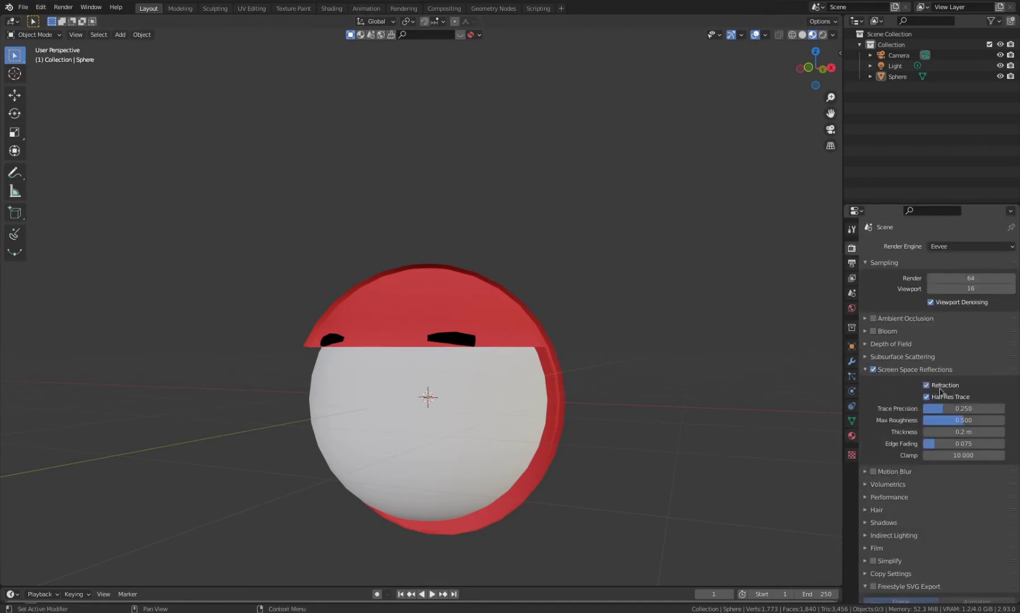
left_click(850, 437)
left_click(892, 260)
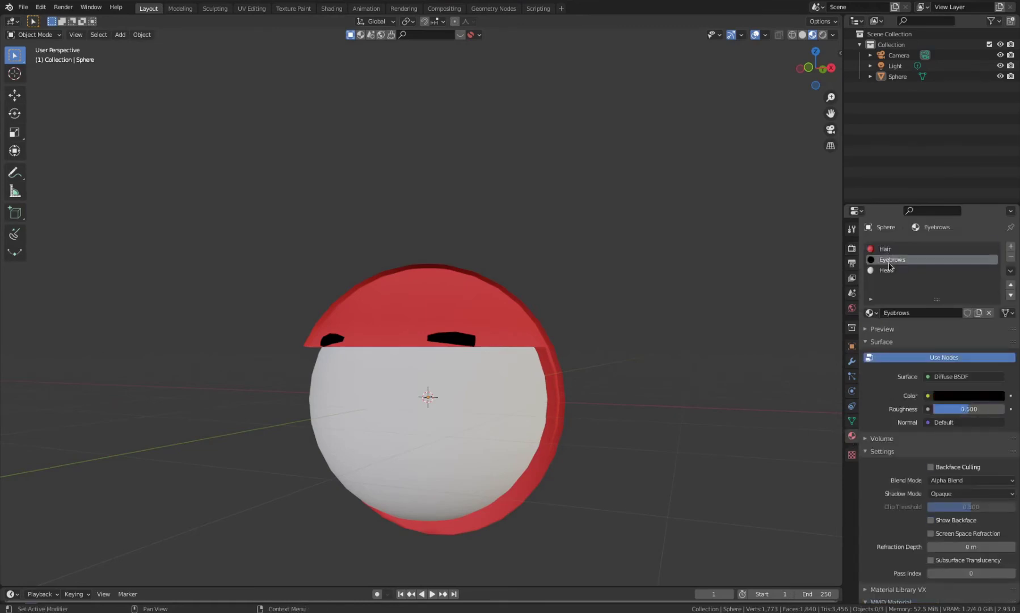
- Set the blend mode of both the Eyebrows and Hair materials to Opaque
left_click(961, 481)
left_click(960, 492)
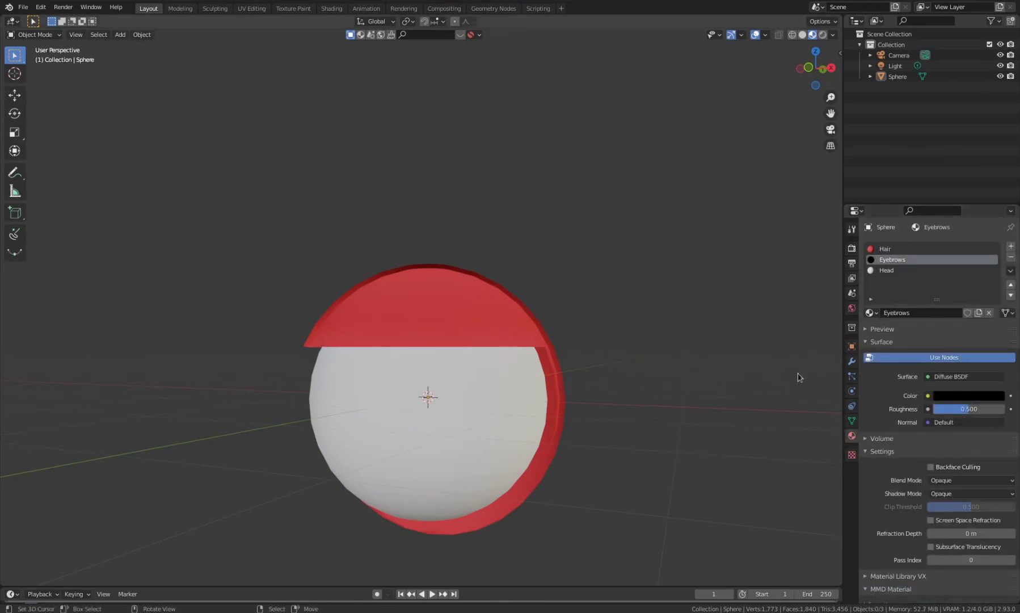
left_click(903, 251)
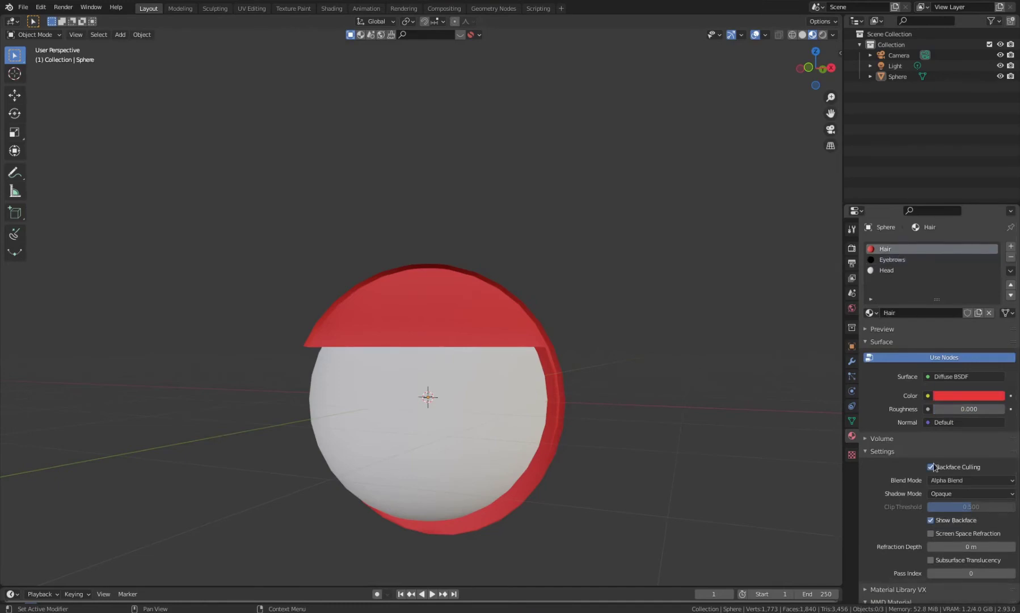
left_click(938, 480)
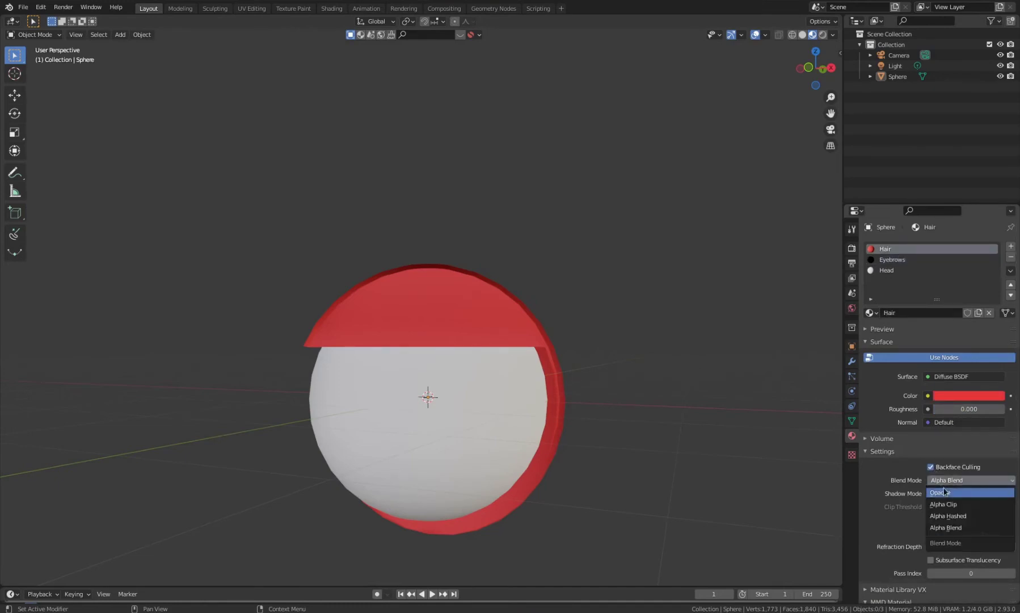
left_click(953, 494)
- Turn off Backface Culling and enable Screen Space Refraction for the Hair material, and open its nodes in the Shading workspace
left_click(931, 466)
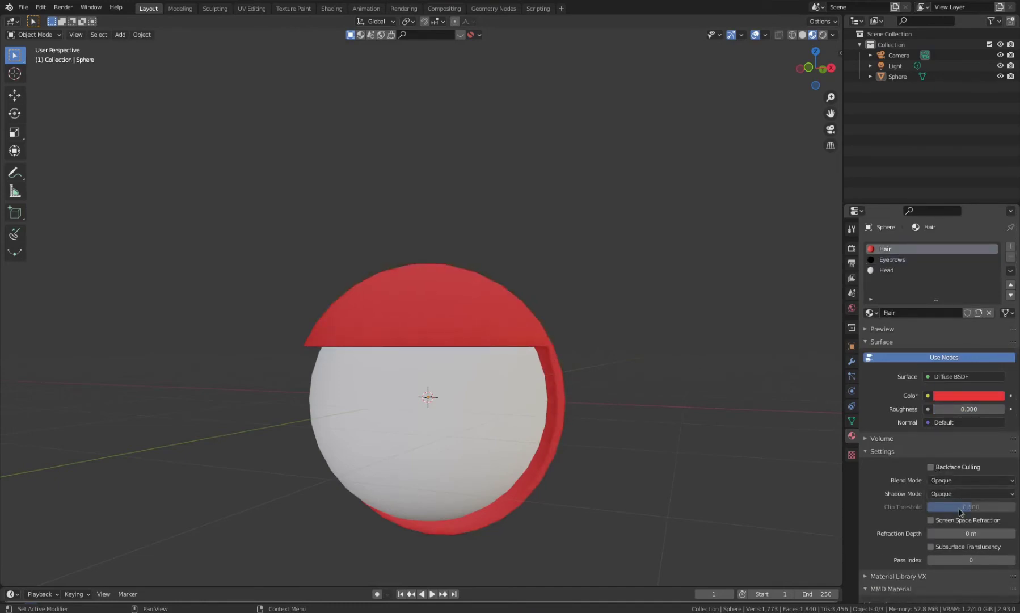
left_click(944, 520)
left_click(332, 8)
key("Home")
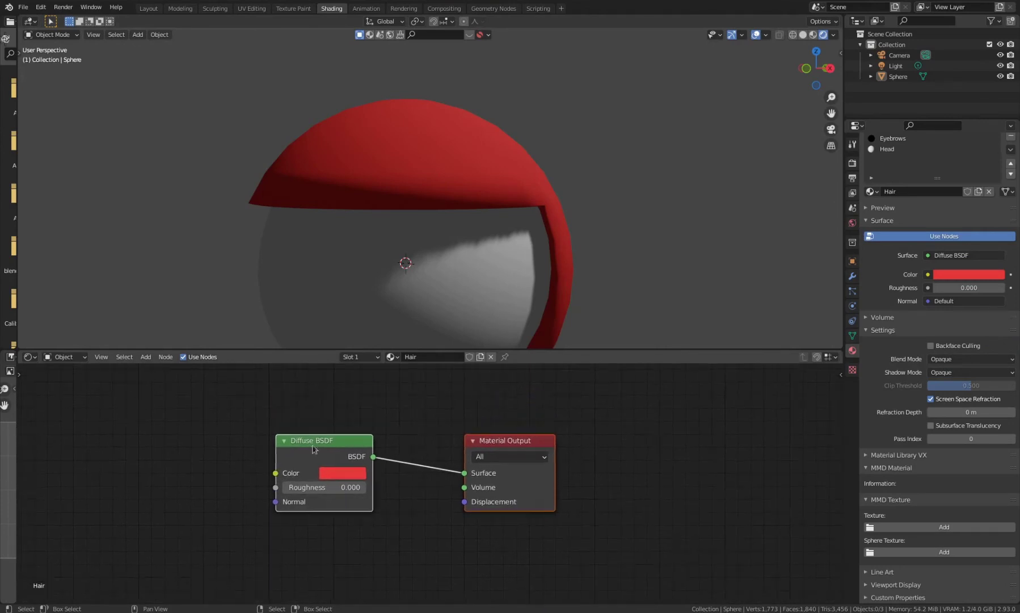
- Add a Refraction BSDF node to the Hair material, connect it to the Material Output surface, and set its IOR to 1
key("shift+a")
type("refrac")
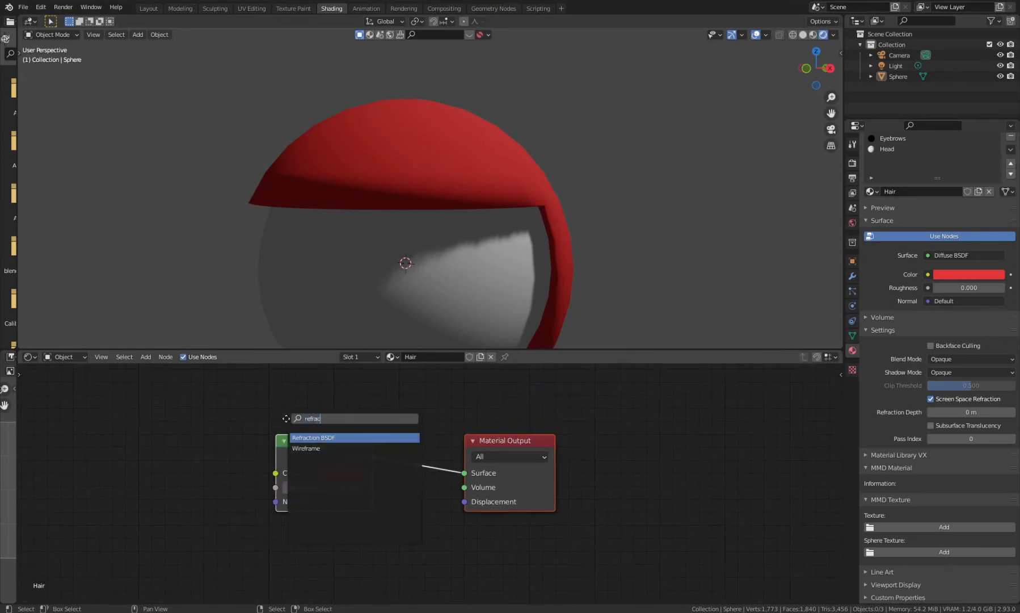
key("Return")
left_click(160, 458)
left_click(179, 474, "ctrl+shift")
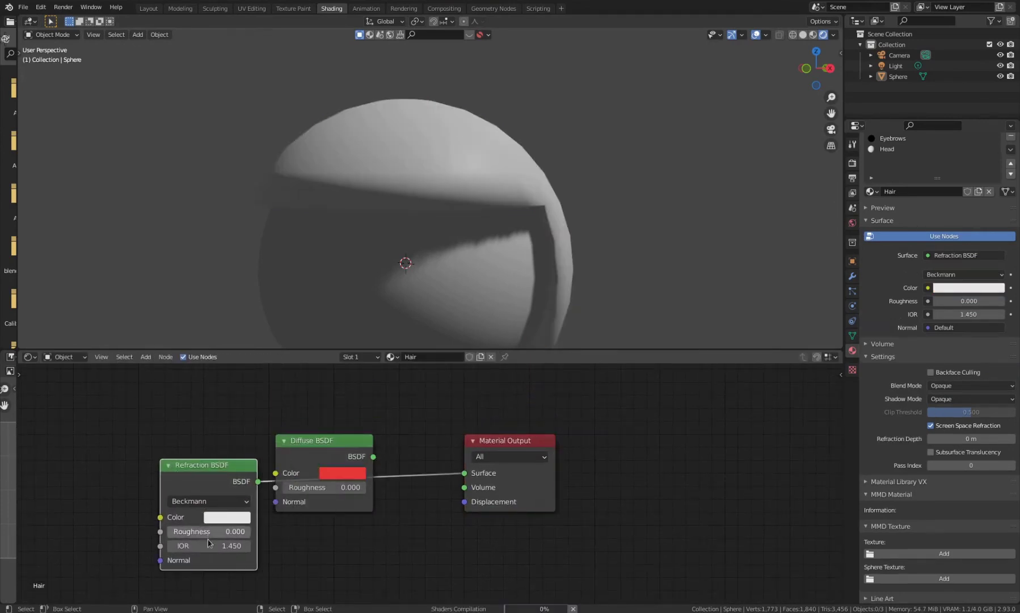
left_click(211, 546)
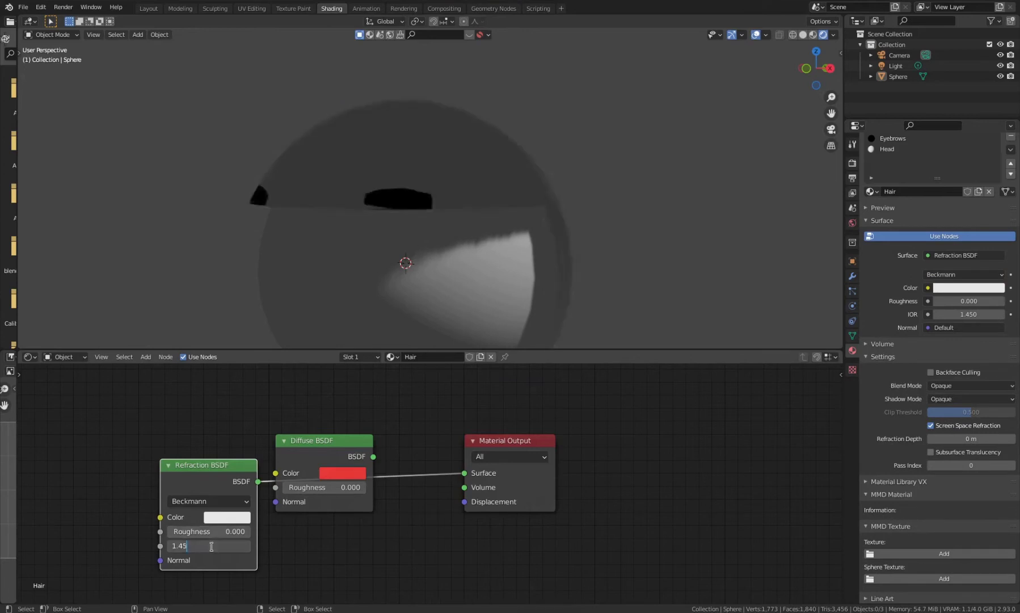
type("1")
key("Return")
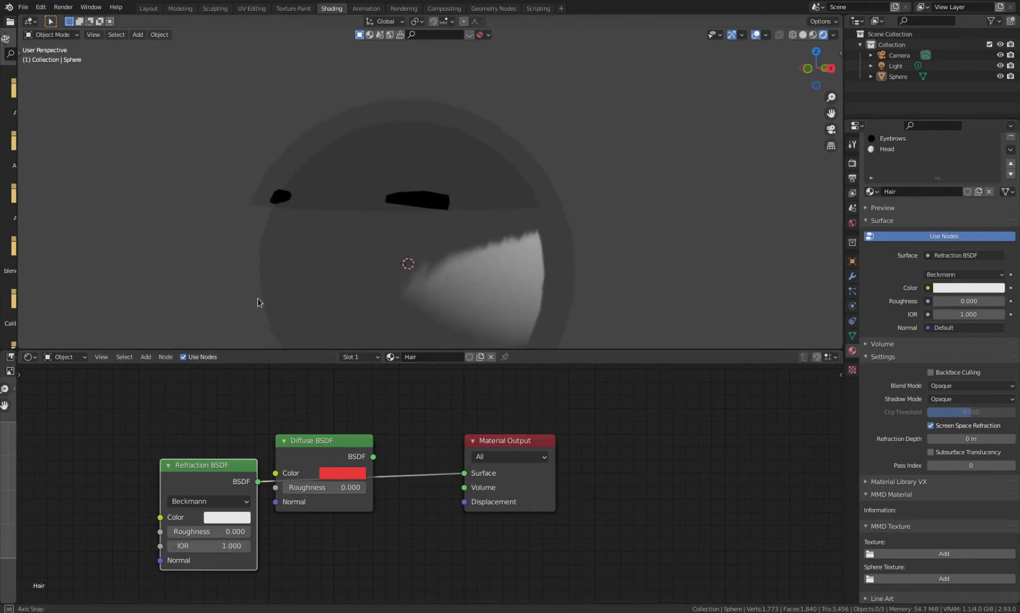
- Place the Diffuse BSDF above the Refraction BSDF and insert a Shader to RGB node between the Refraction BSDF and the Material Output
middle_click_drag(258, 301, 306, 213)
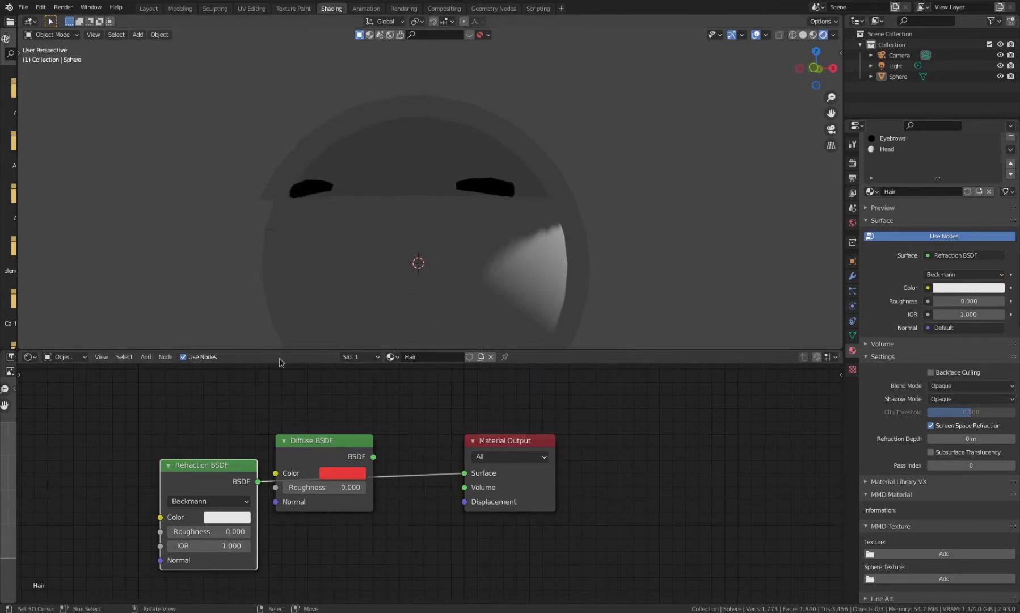
left_click_drag(327, 453, 220, 389)
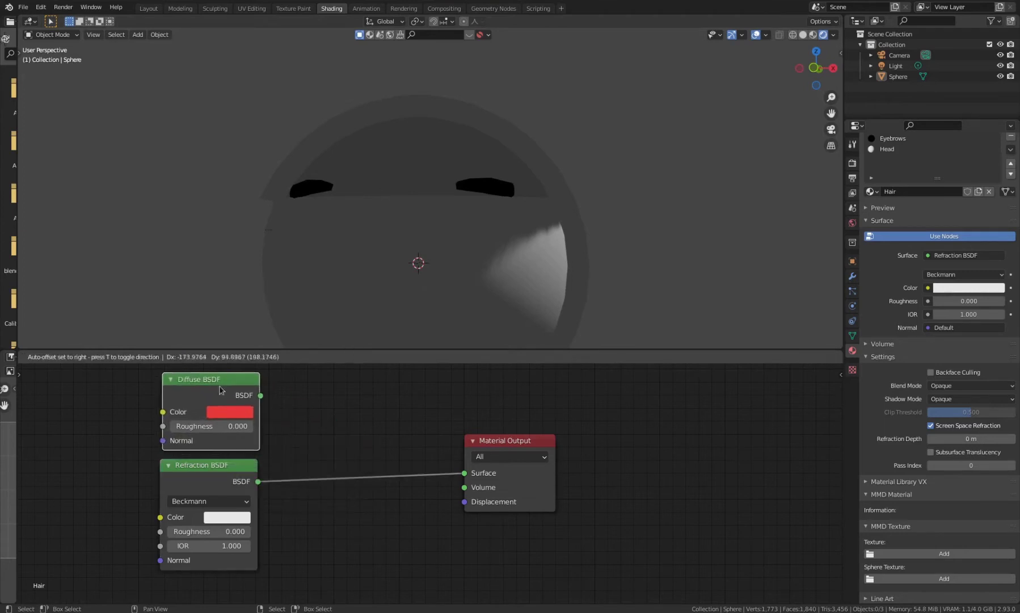
left_click(339, 454)
key("shift+a")
left_click(339, 451)
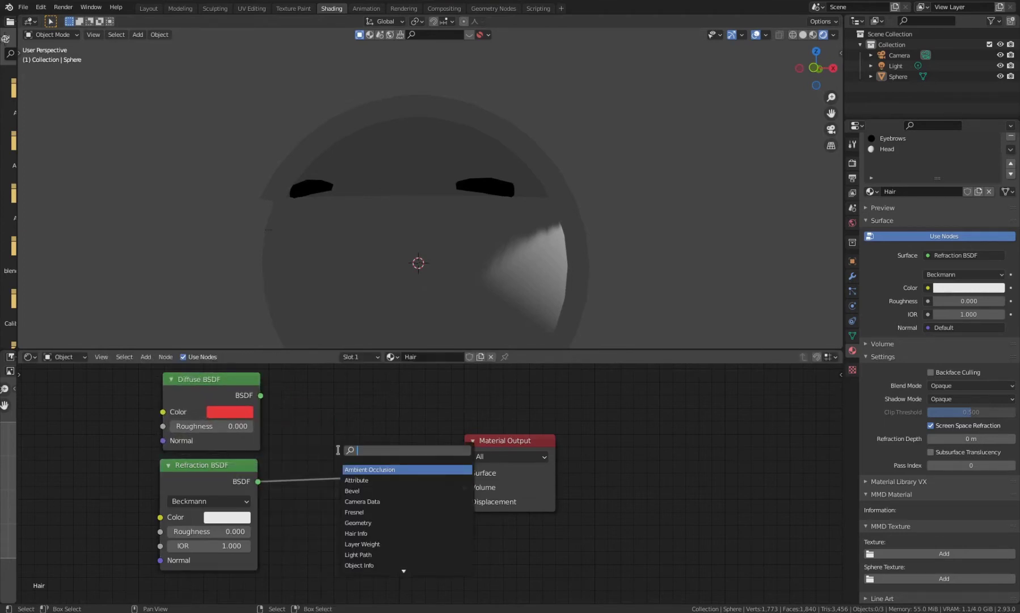
type("shader to rgb")
key("Return")
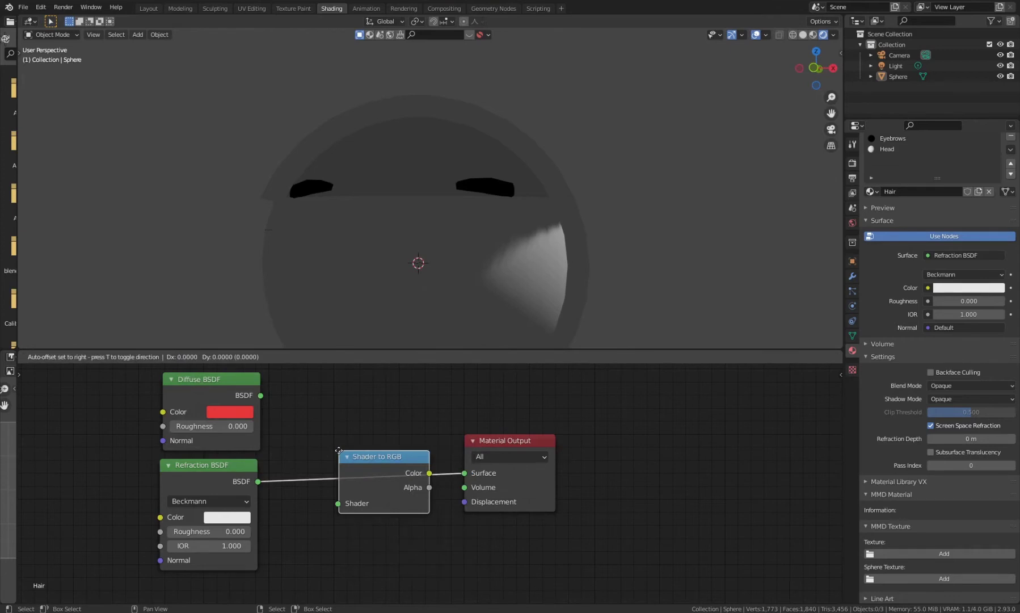
left_click(291, 454)
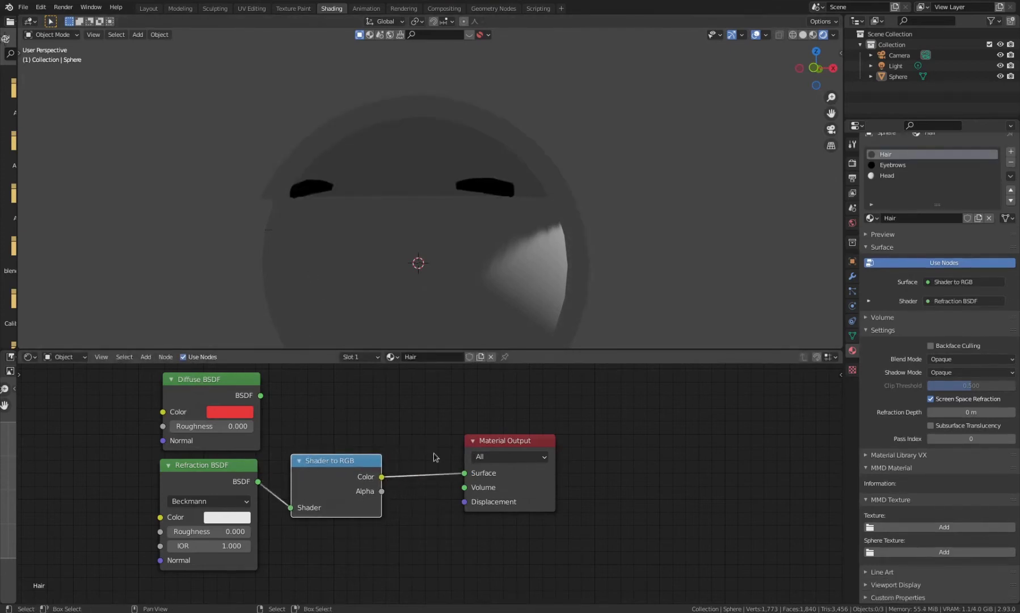
- Move the Material Output node farther away from the Shader to RGB node to make room between them
middle_click_drag(375, 219, 337, 244)
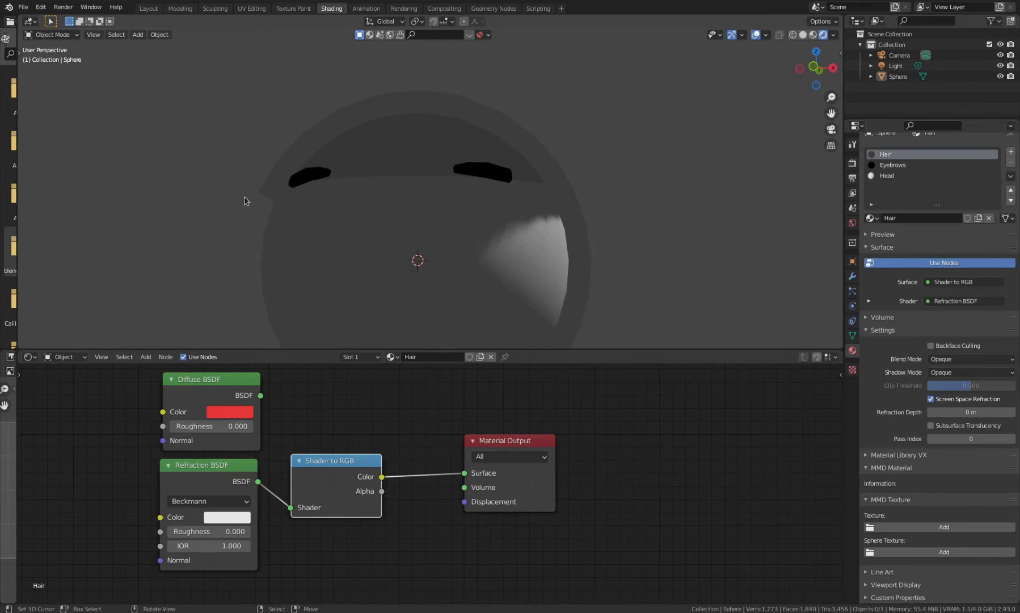
scroll(195, 185, "up", 2)
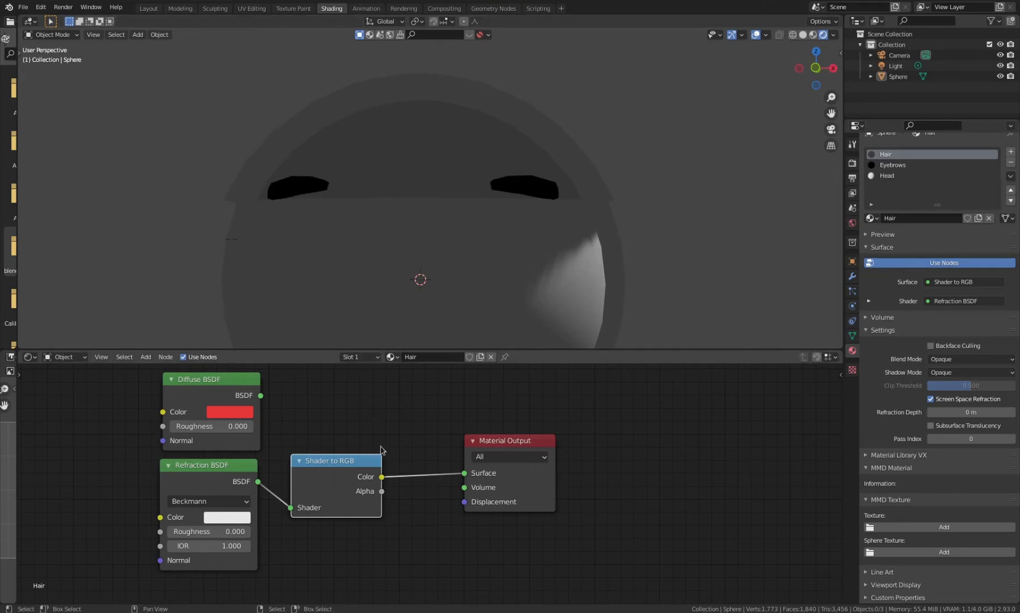
scroll(464, 450, "down", 2)
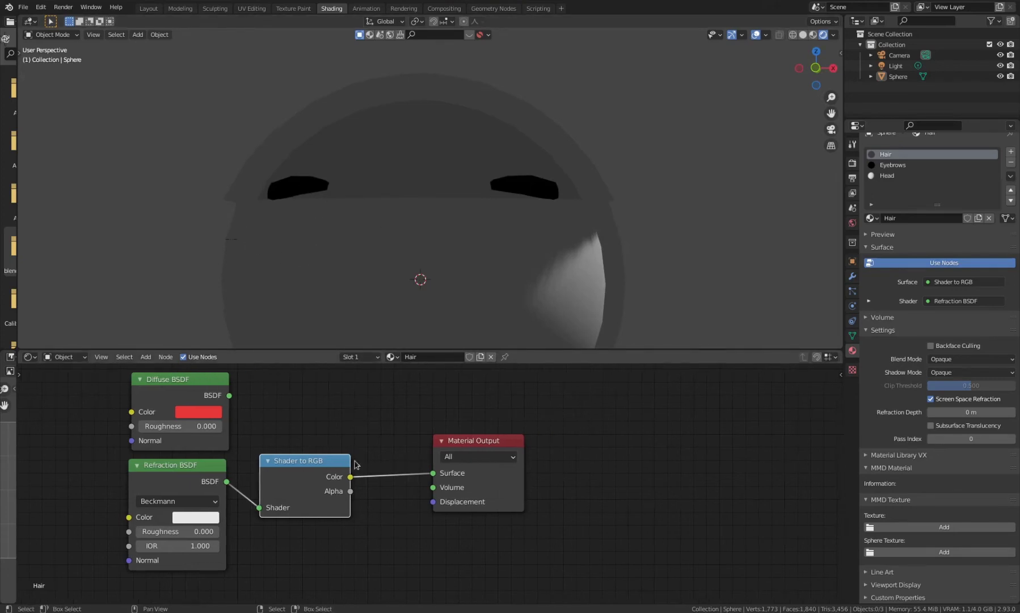
left_click_drag(482, 450, 575, 450)
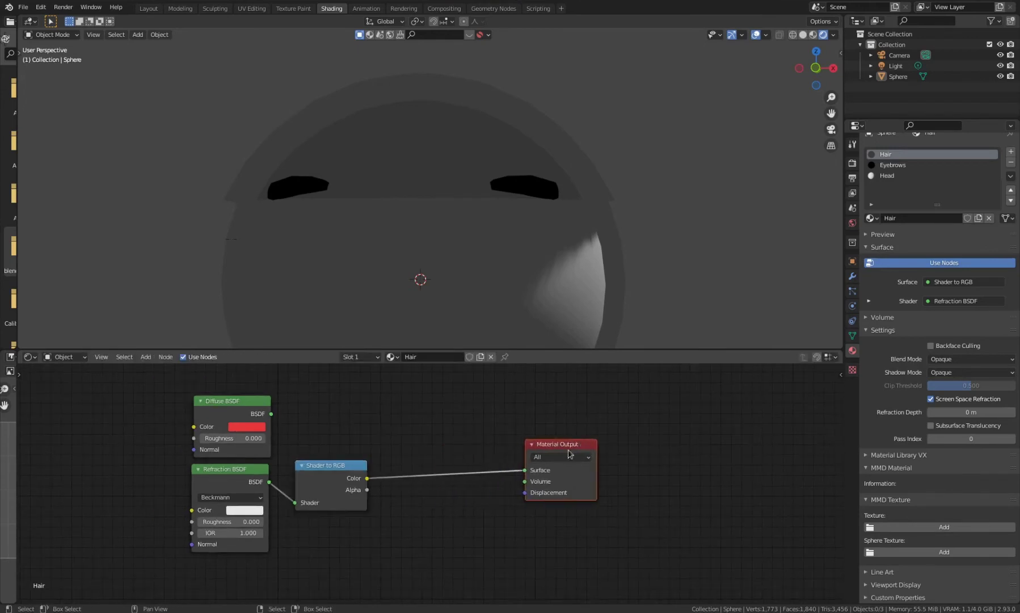
- Change the Eyebrows material's Diffuse BSDF color to pure blue
left_click(888, 172)
left_click(888, 165)
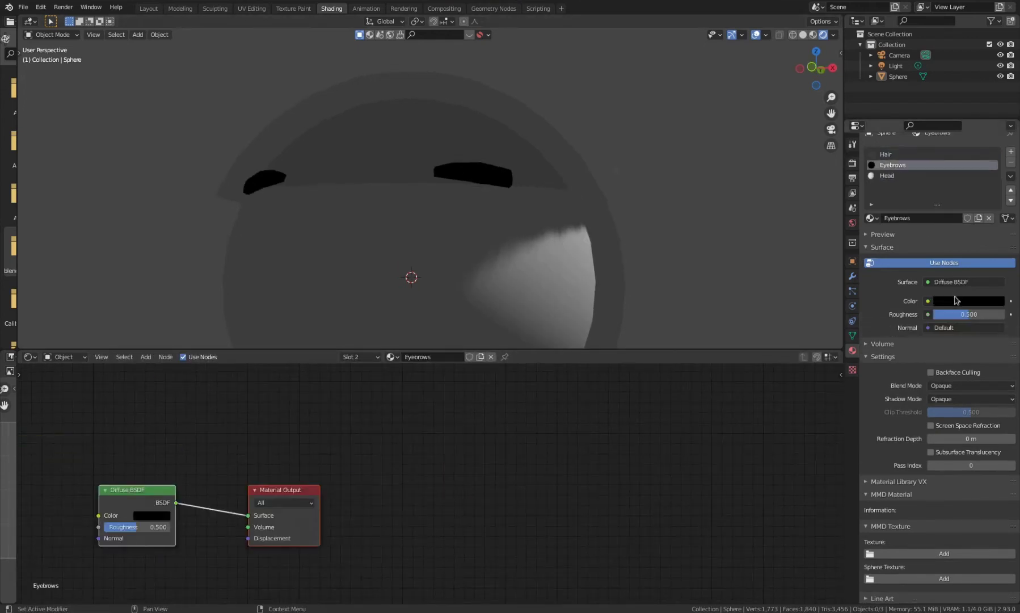
left_click(957, 300)
left_click(971, 222)
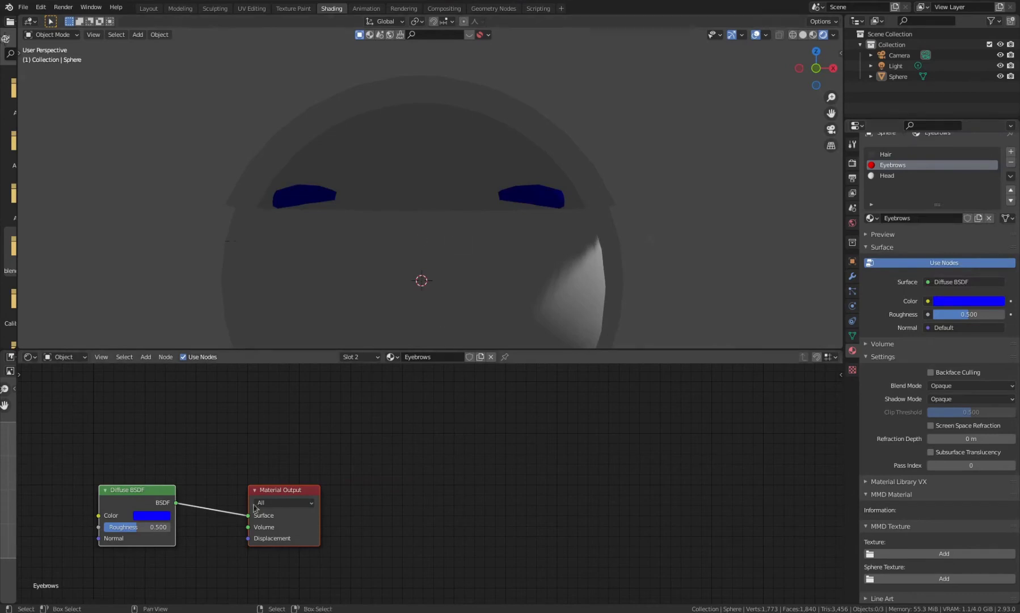
- Change the Eyebrows material's surface shader to Emission
left_click(893, 154)
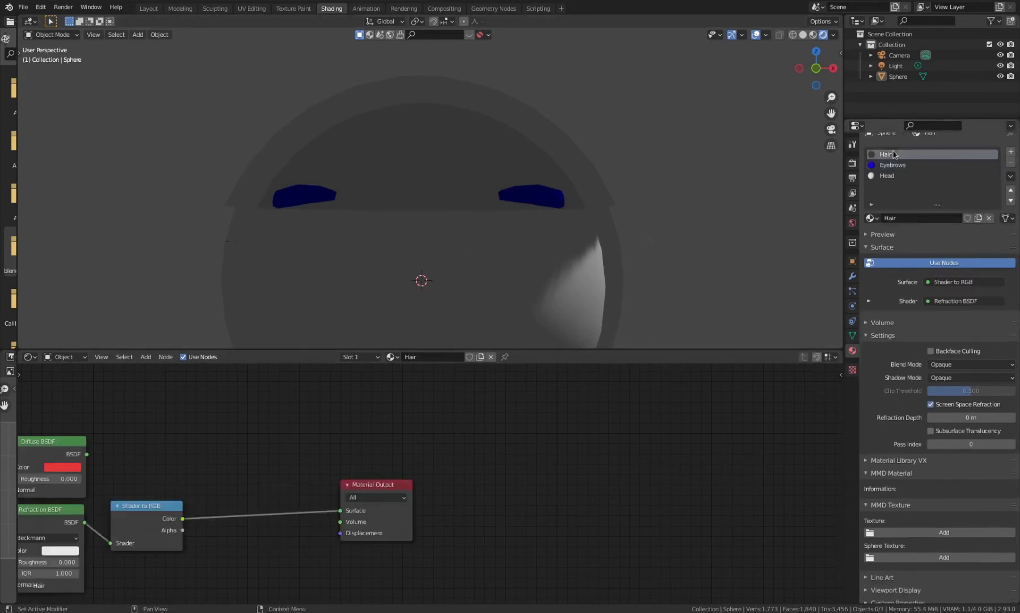
middle_click_drag(271, 485, 431, 470)
middle_click_drag(288, 194, 283, 198)
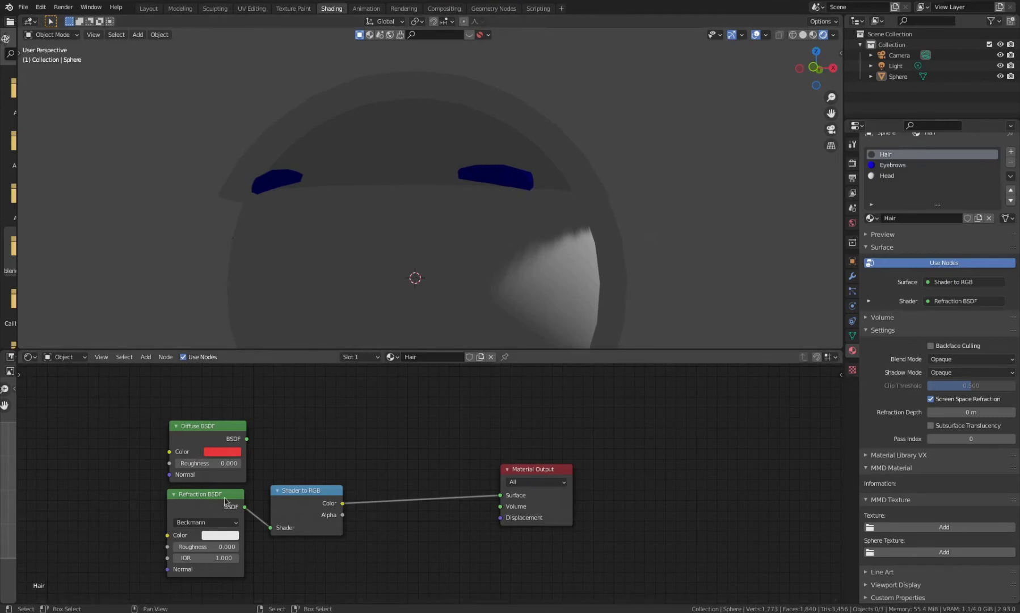
left_click(953, 282)
left_click(954, 282)
left_click(954, 282)
key("e")
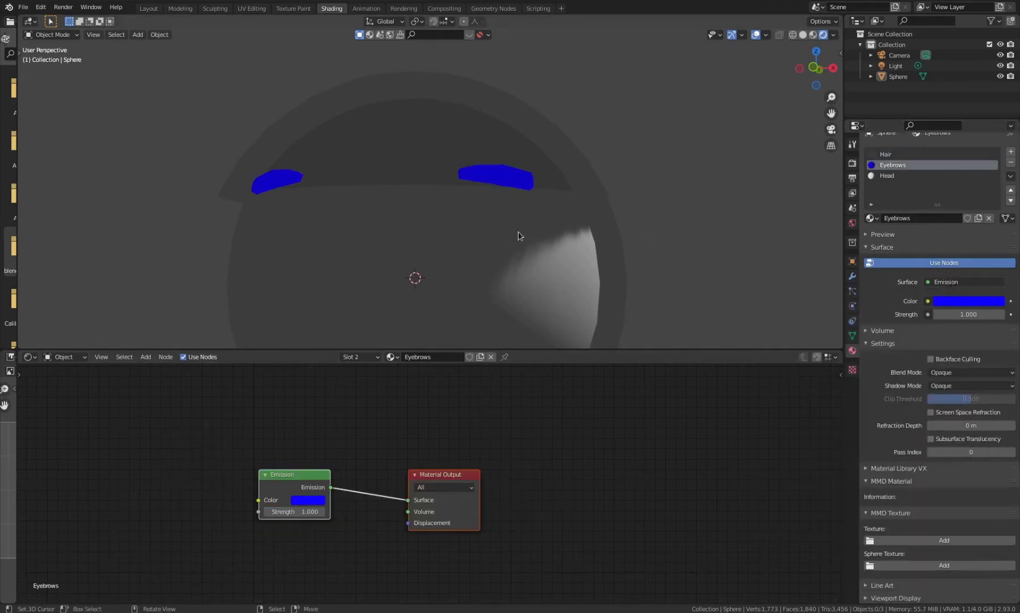
- Select the Sphere, make the Hair material active, and move its Diffuse, Refraction and Shader to RGB nodes up together
left_click(499, 115)
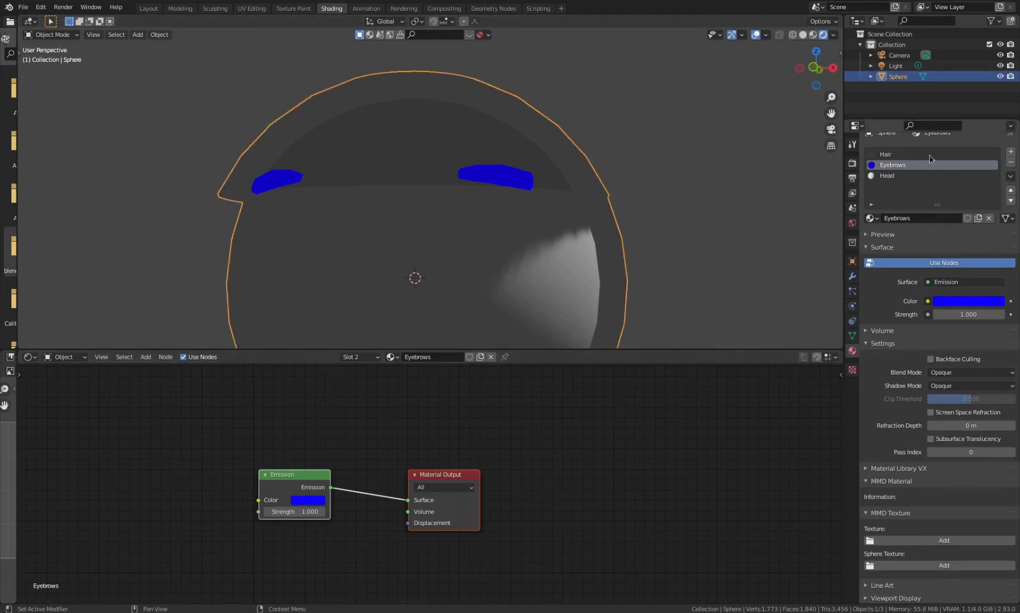
left_click(910, 159)
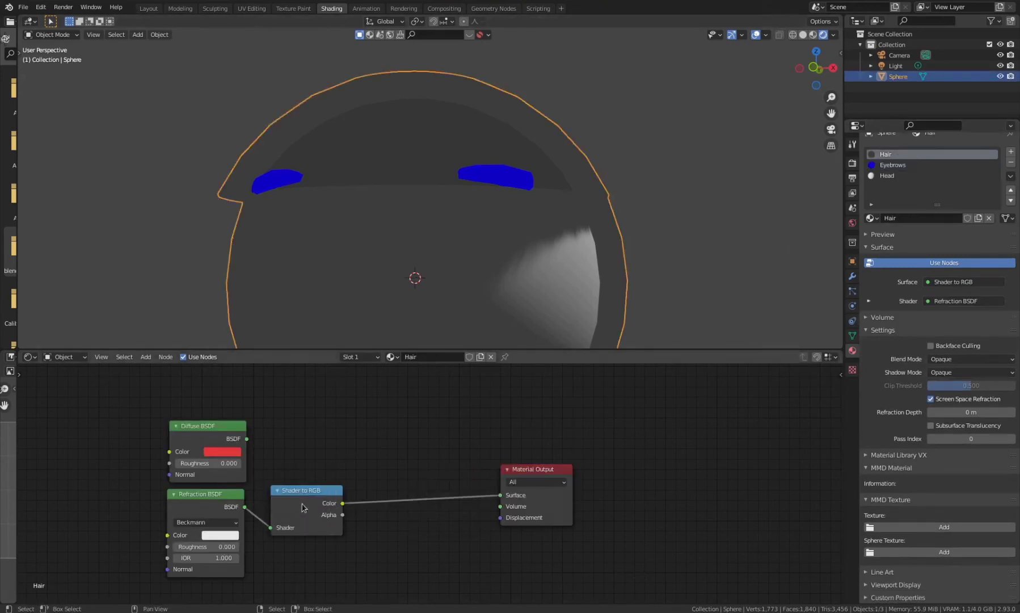
left_click_drag(295, 553, 197, 441)
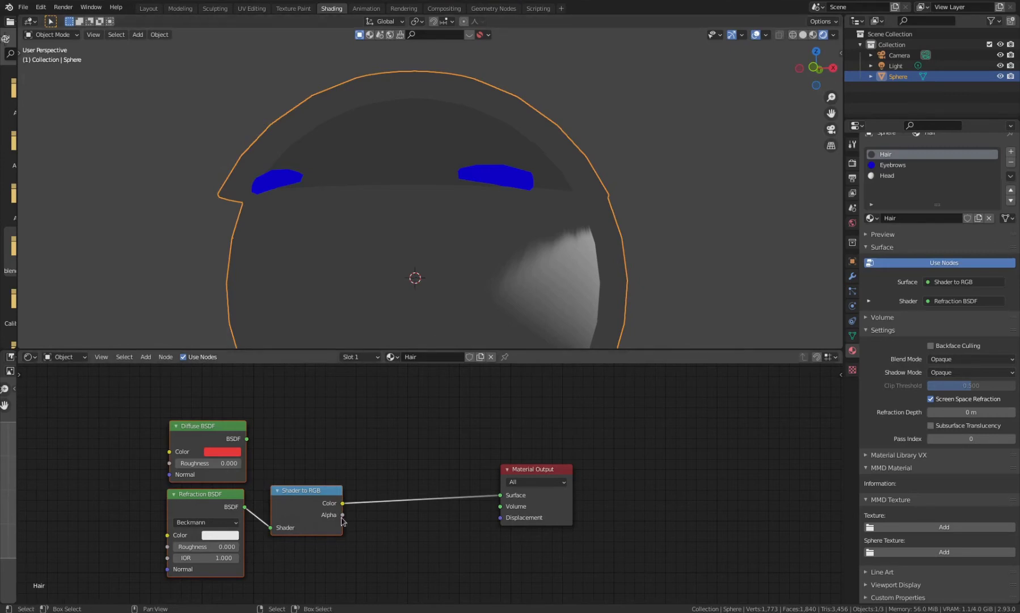
left_click_drag(342, 520, 348, 478)
- Add an RGB color node below the Shader to RGB node in the Hair material
key("shift+a")
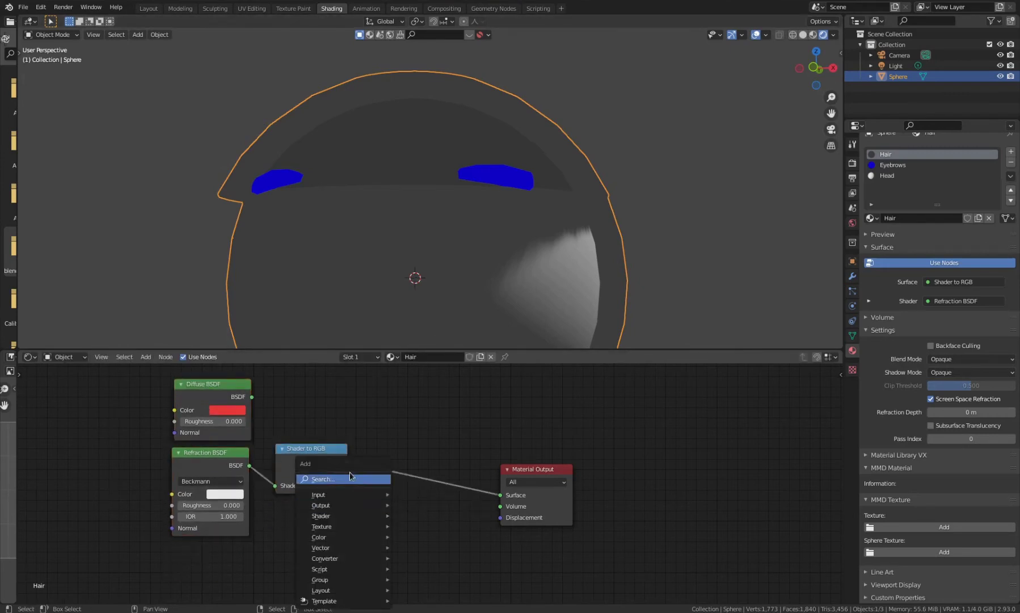
left_click(350, 479)
type("rtqb")
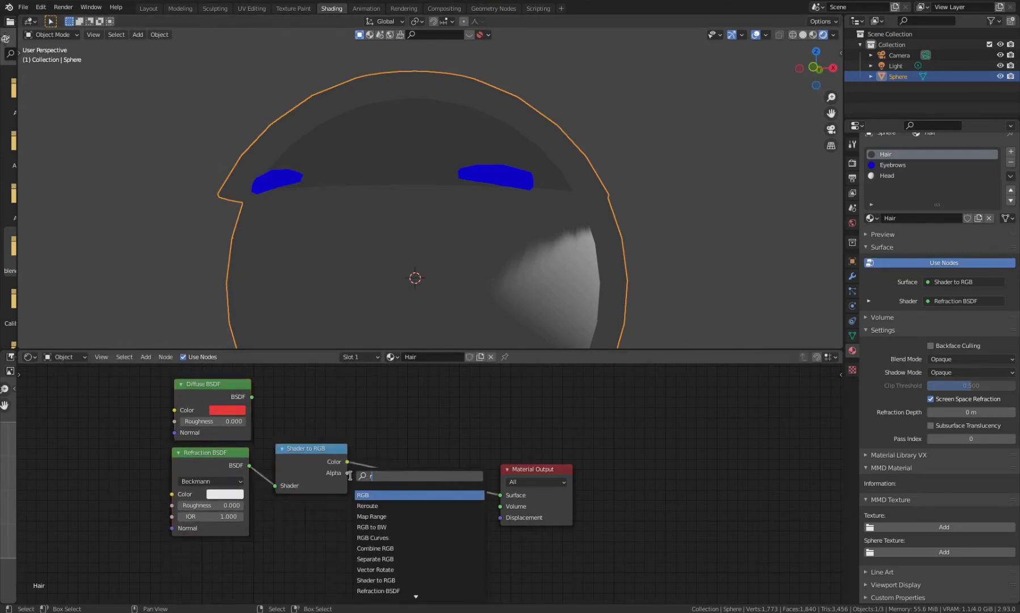
key("Return")
left_click(245, 547)
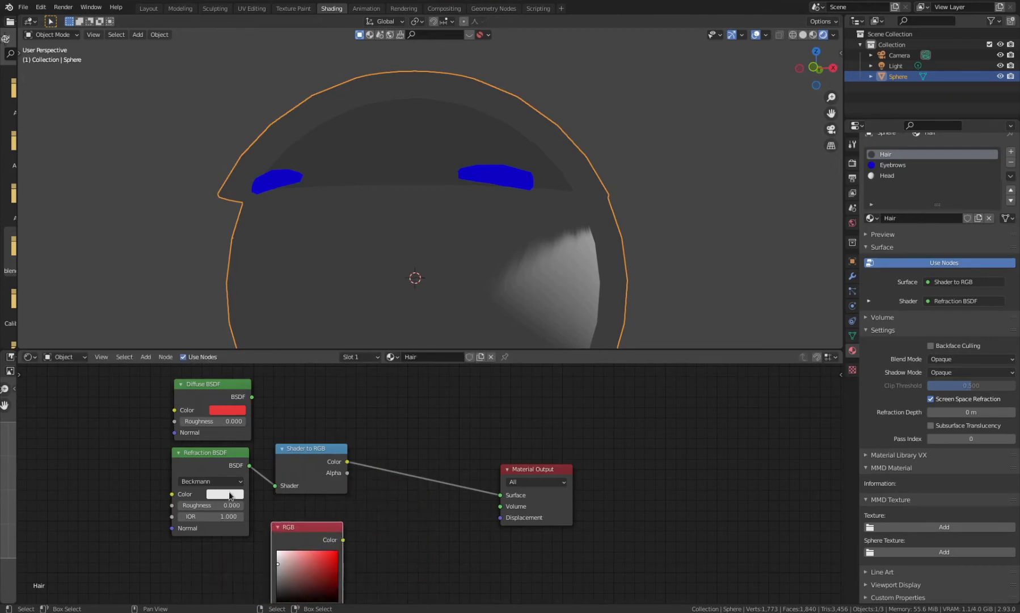
- Set the Refraction BSDF color to pure white with a value of 1
left_click(231, 494)
left_click_drag(214, 360, 212, 336)
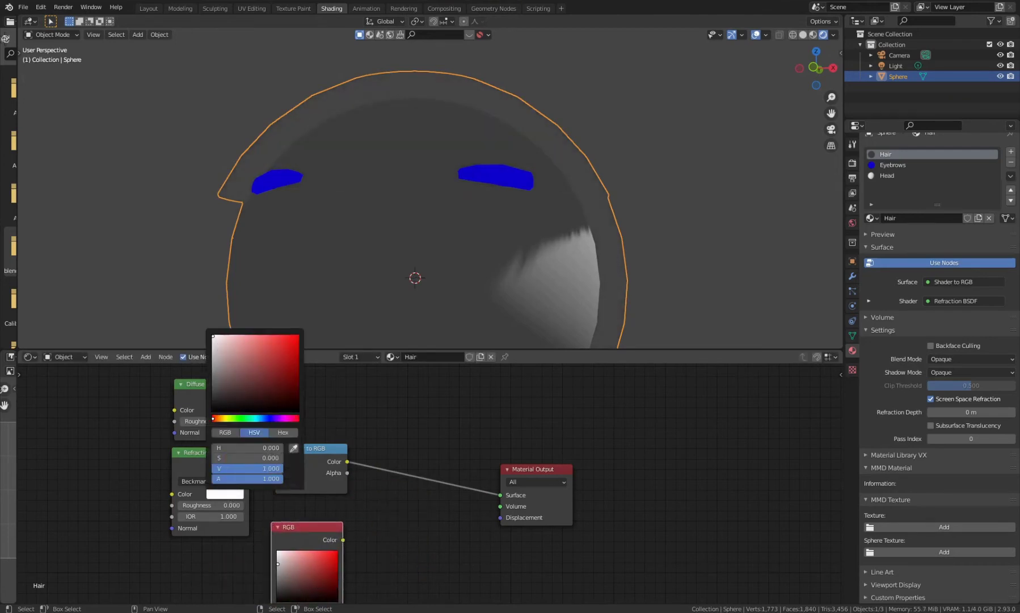
middle_click_drag(447, 183, 423, 218)
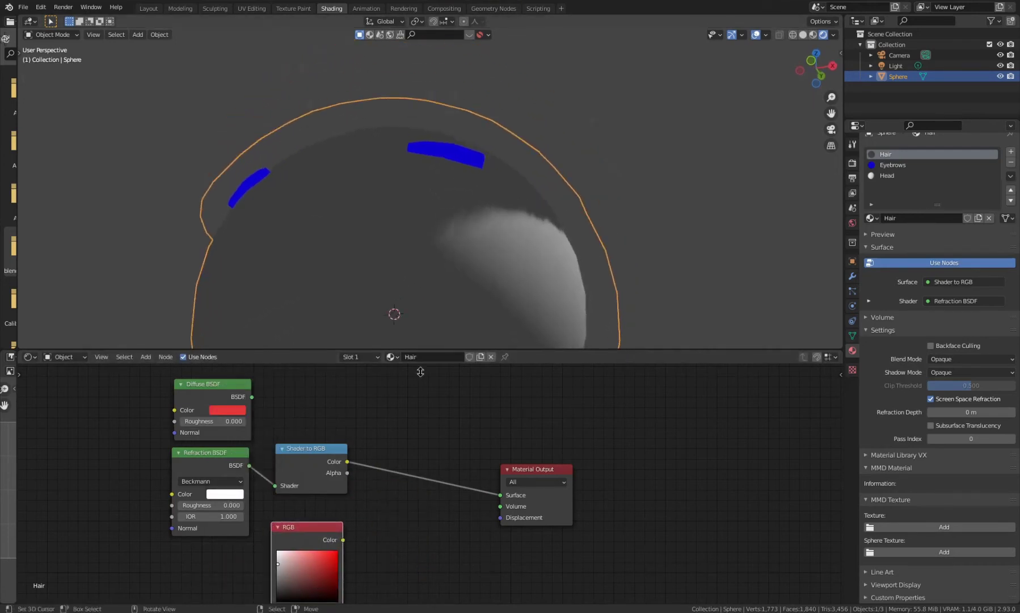
- Sample the blue of the eyebrow in the viewport as the RGB node's color
scroll(321, 557, "down", 5, "shift")
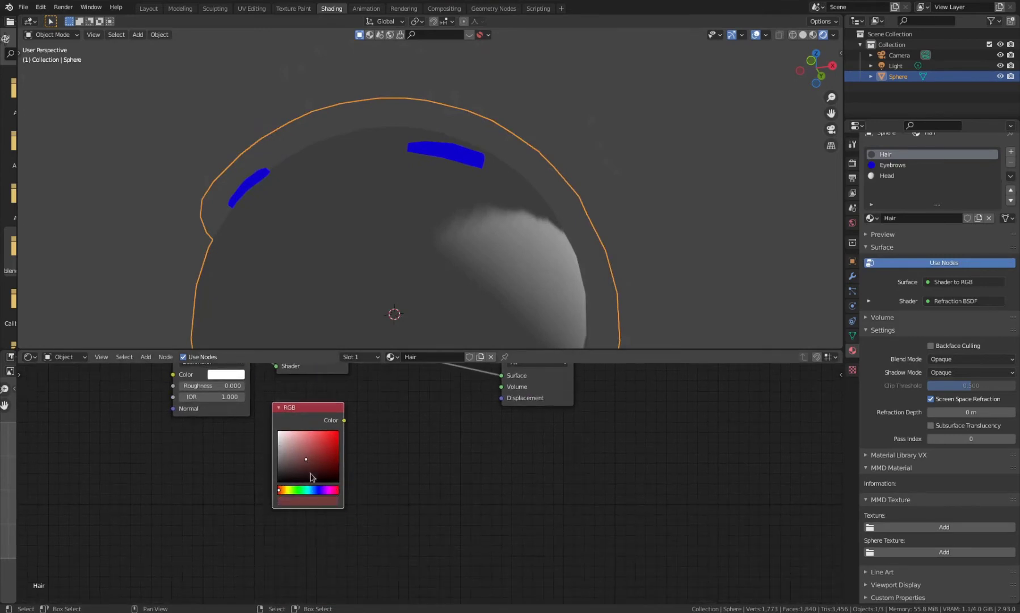
left_click(314, 503)
left_click(364, 454)
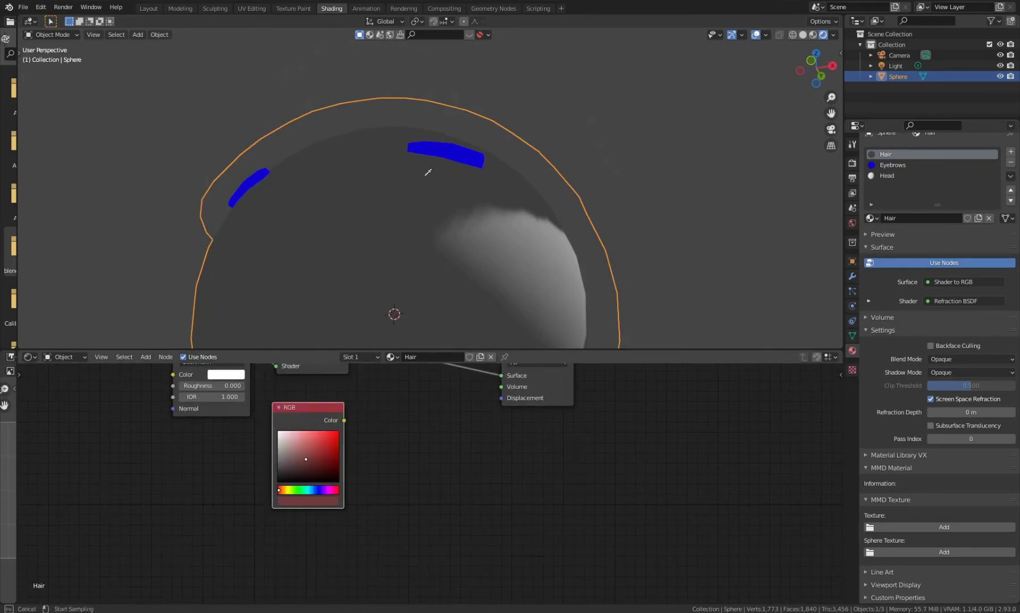
left_click(443, 146)
- Reposition the RGB node directly beneath the Shader to RGB node
middle_click_drag(395, 438, 369, 520)
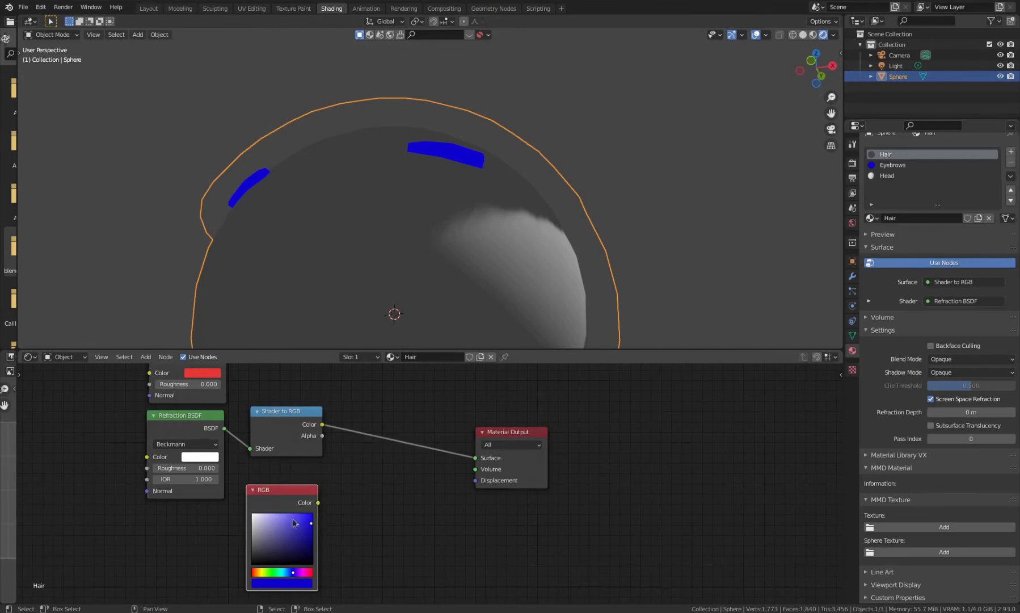
left_click_drag(299, 495, 301, 473)
middle_click_drag(349, 475, 309, 540)
left_click_drag(256, 533, 266, 516)
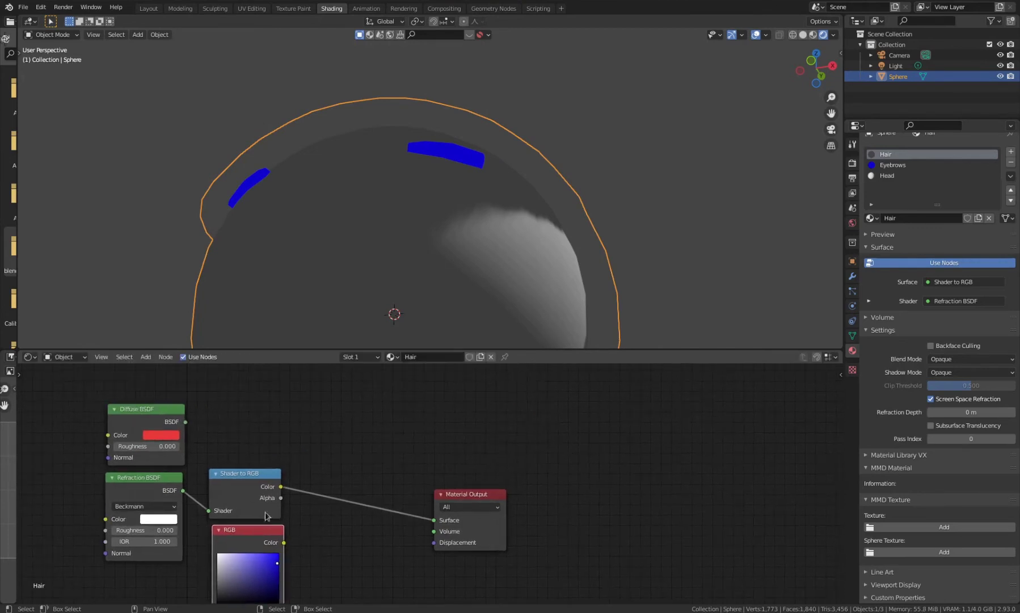
- Insert a Separate HSV node between the Shader to RGB color output and the Material Output
key("shift+a")
left_click(384, 431)
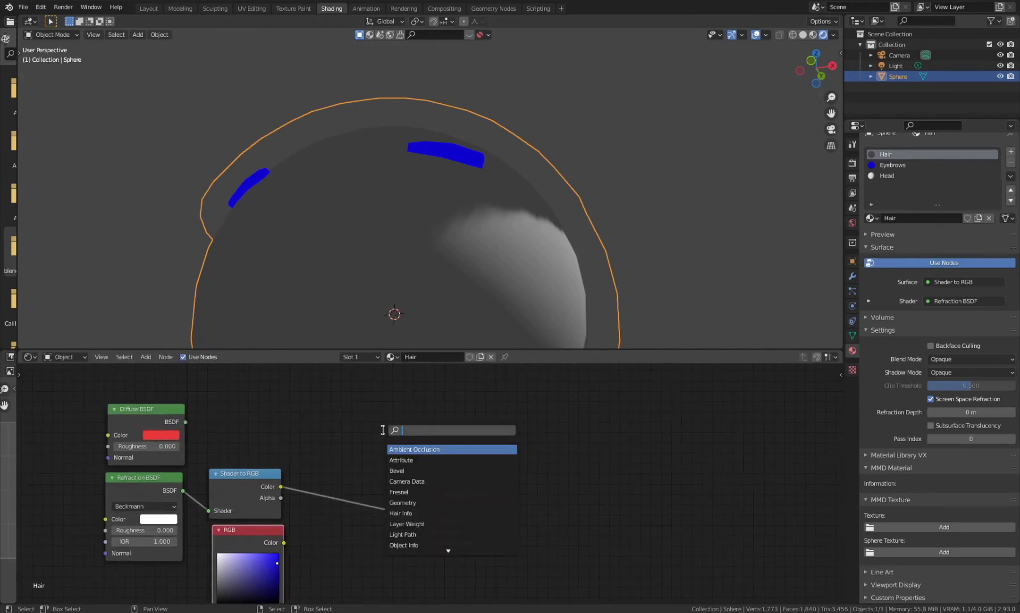
type("separa")
key("Return")
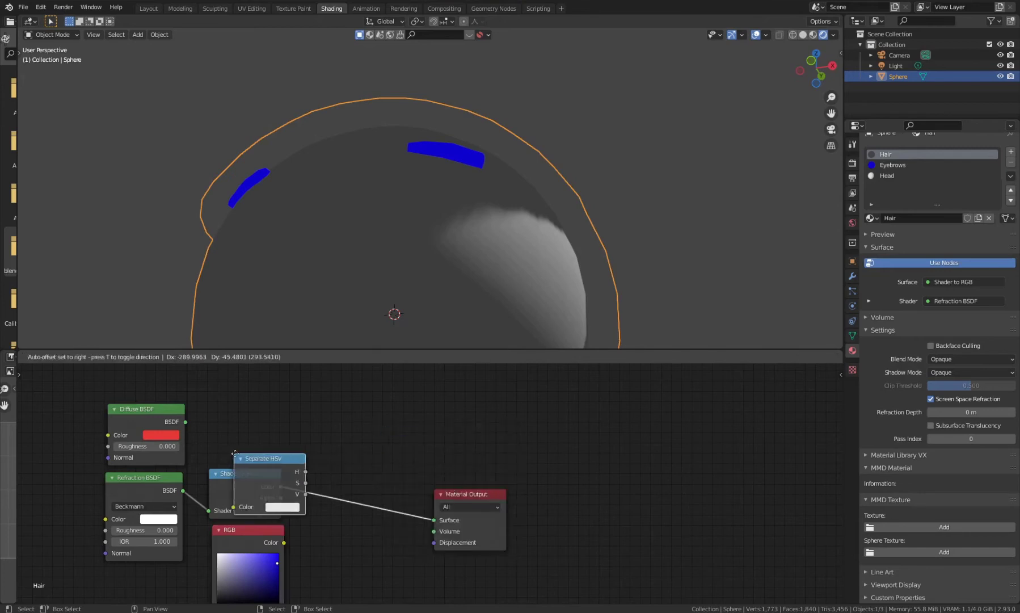
left_click(362, 515)
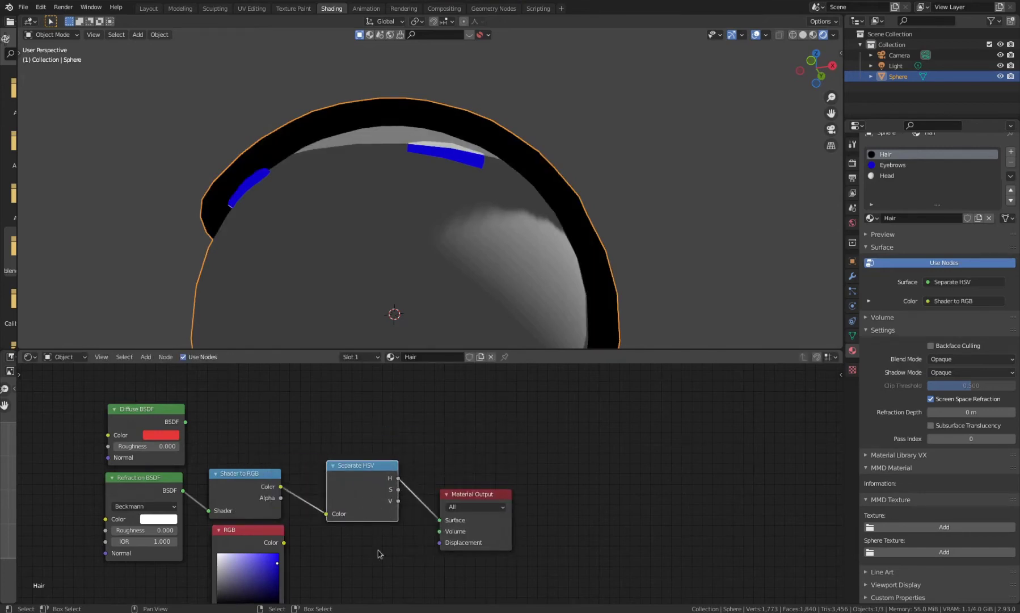
left_click_drag(380, 503, 365, 492)
- Duplicate the Separate HSV node below the original and connect the RGB node's color to it
middle_click_drag(366, 492, 336, 449)
key("shift+d")
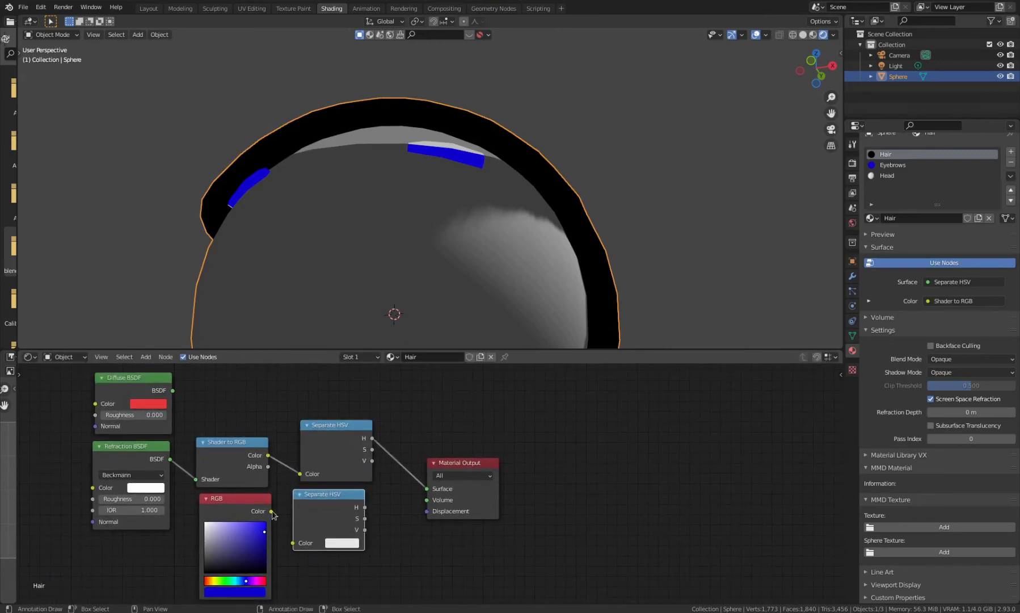
left_click_drag(273, 515, 292, 542)
- Insert a Math node set to Subtract between the upper Separate HSV's H output and the Material Output
middle_click_drag(418, 448, 302, 474)
key("shift+a")
left_click(302, 474)
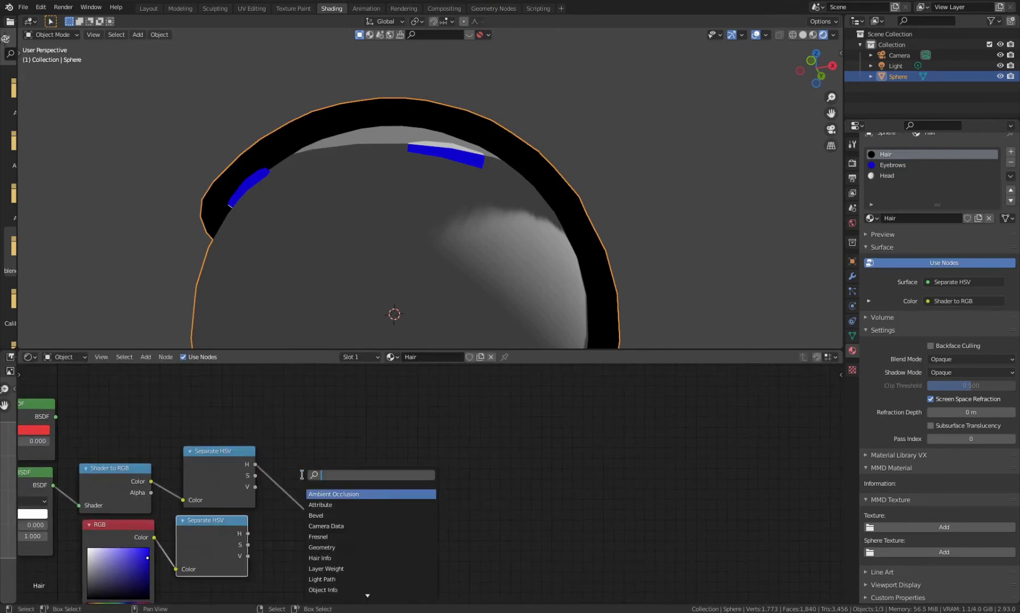
type("add")
key("Return")
left_click(302, 476)
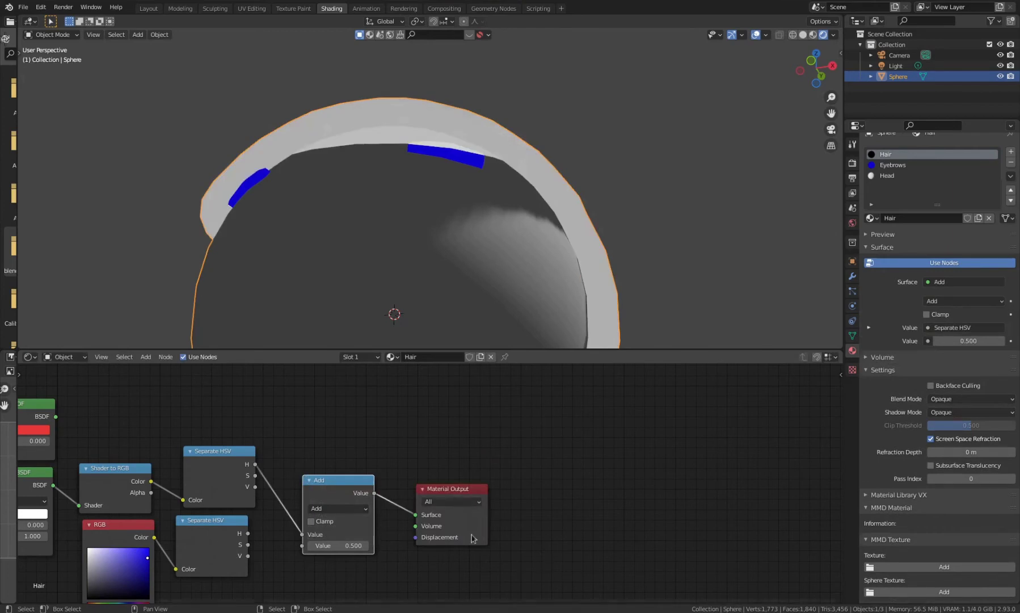
left_click_drag(471, 537, 474, 471)
left_click(333, 442)
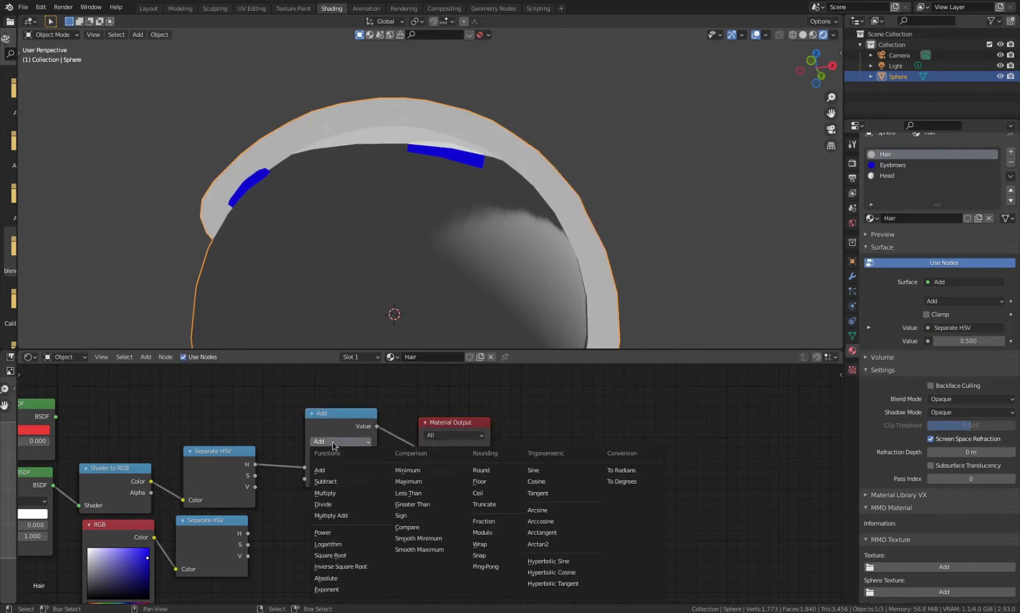
left_click(325, 481)
- Duplicate the Subtract node onto the link to the Material Output and set the copy's operation to Absolute
key("shift+d")
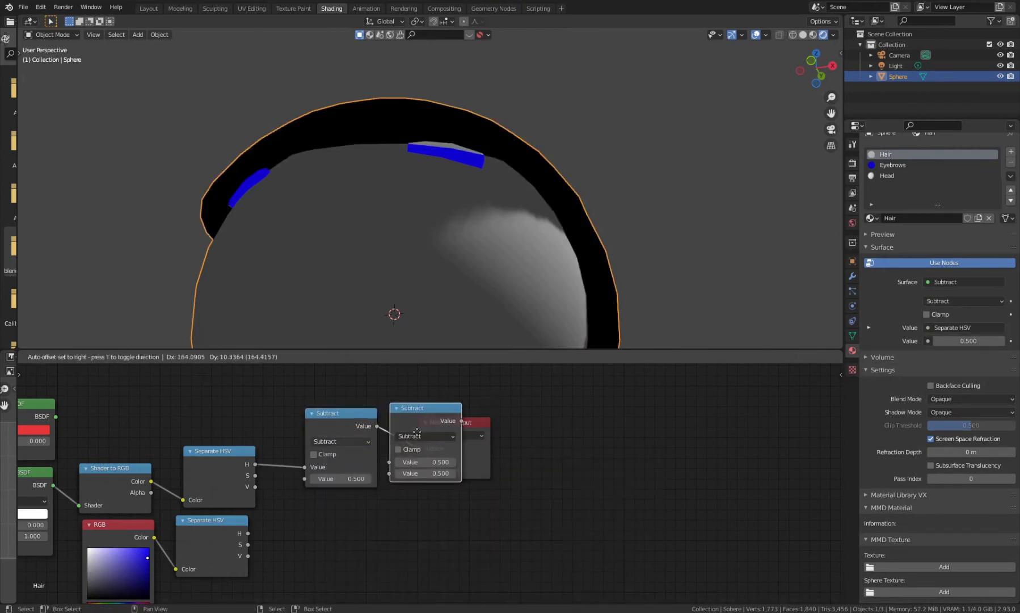
left_click(439, 442)
left_click(440, 437)
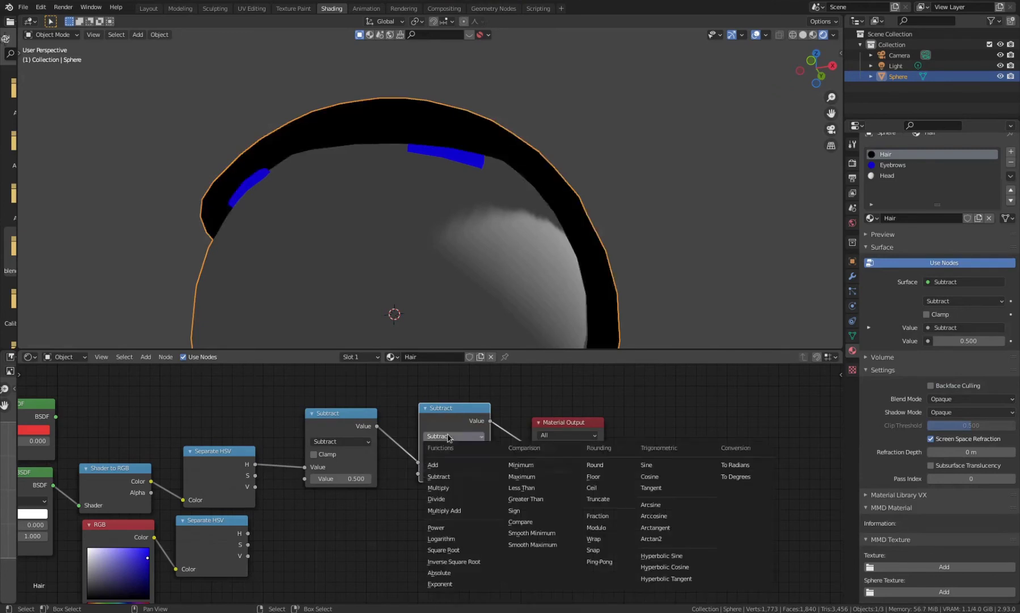
left_click(448, 432)
left_click(470, 438)
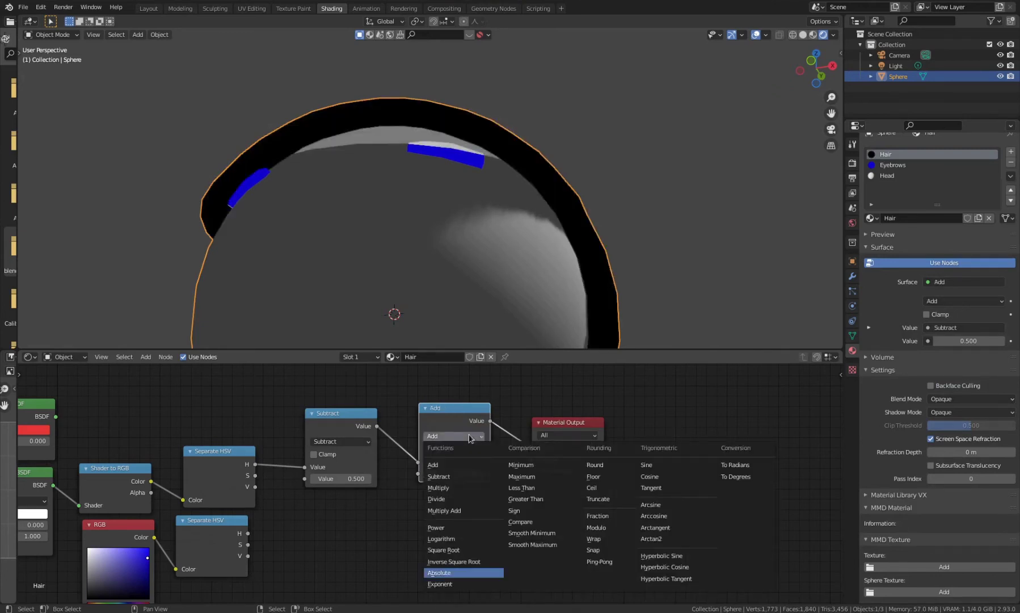
left_click(454, 571)
- Duplicate the Absolute node onto the link to the Material Output and set the copy's operation to Less Than
key("shift+d")
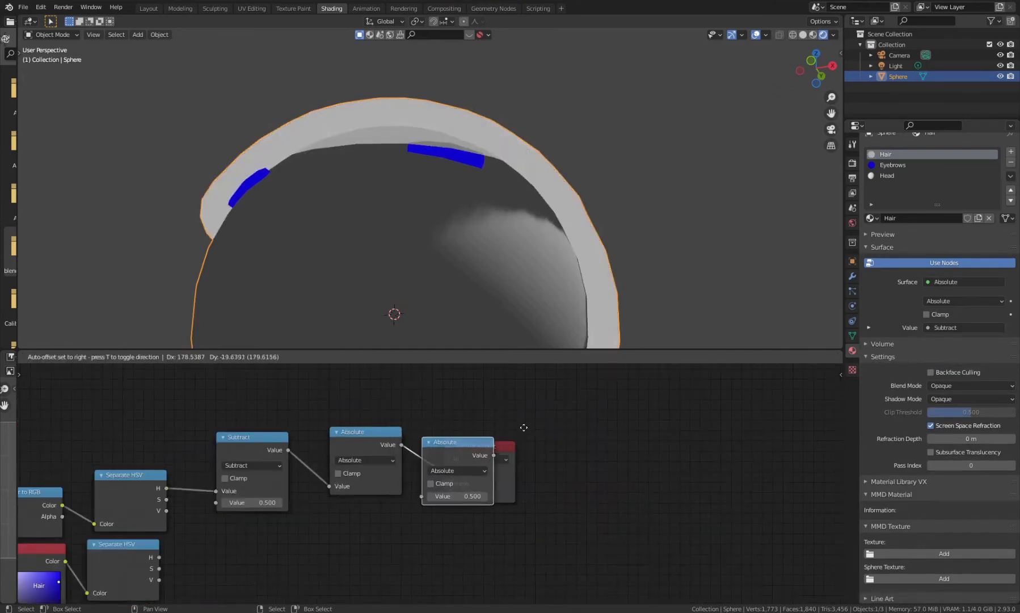
left_click(456, 448)
left_click(473, 464)
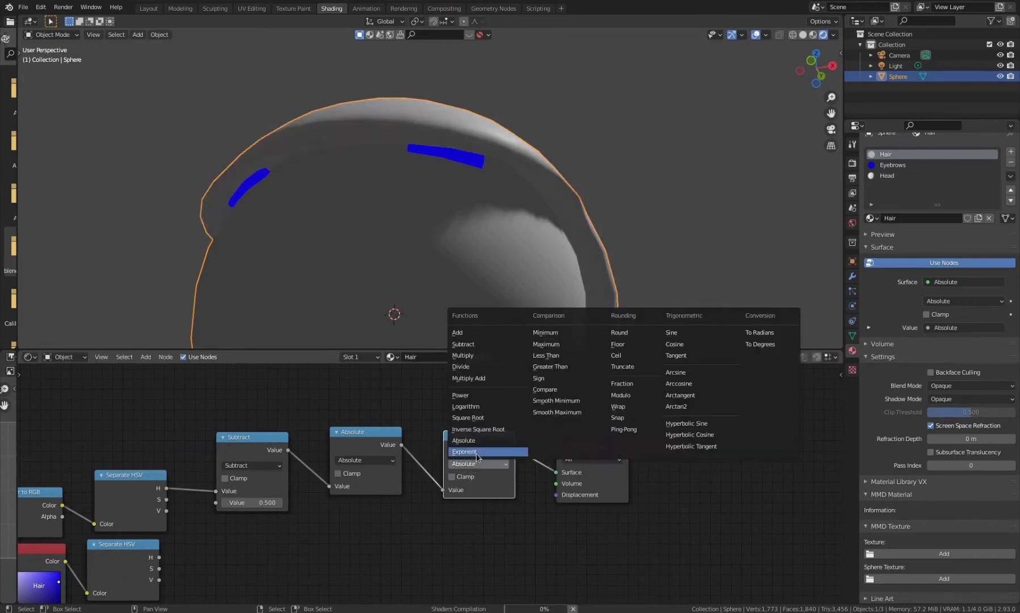
left_click(545, 355)
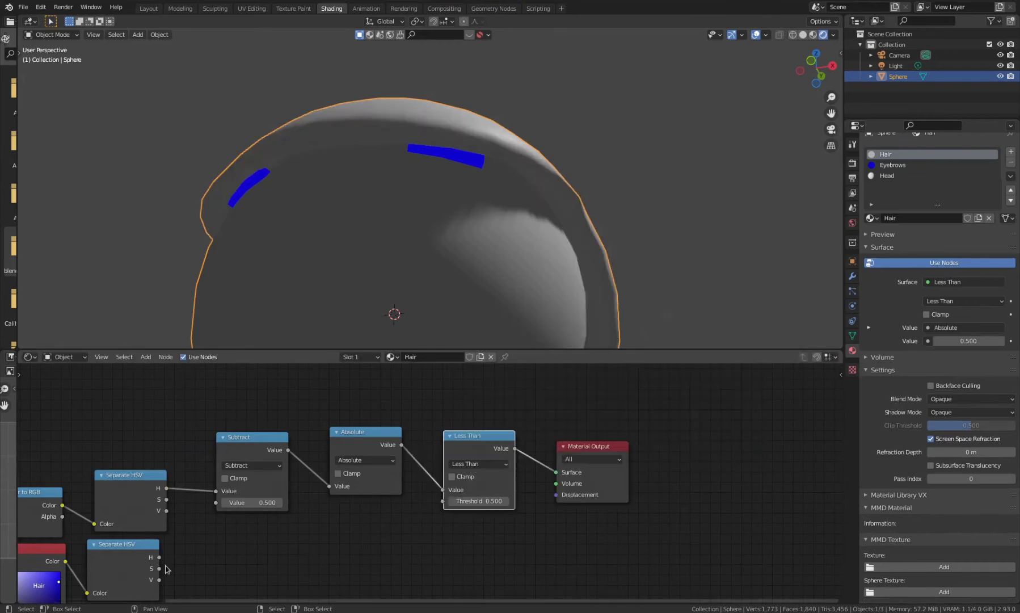
- Connect the lower Separate HSV's H output to the Subtract node's second value and set the Less Than threshold to 0.060
middle_click_drag(173, 556, 251, 541)
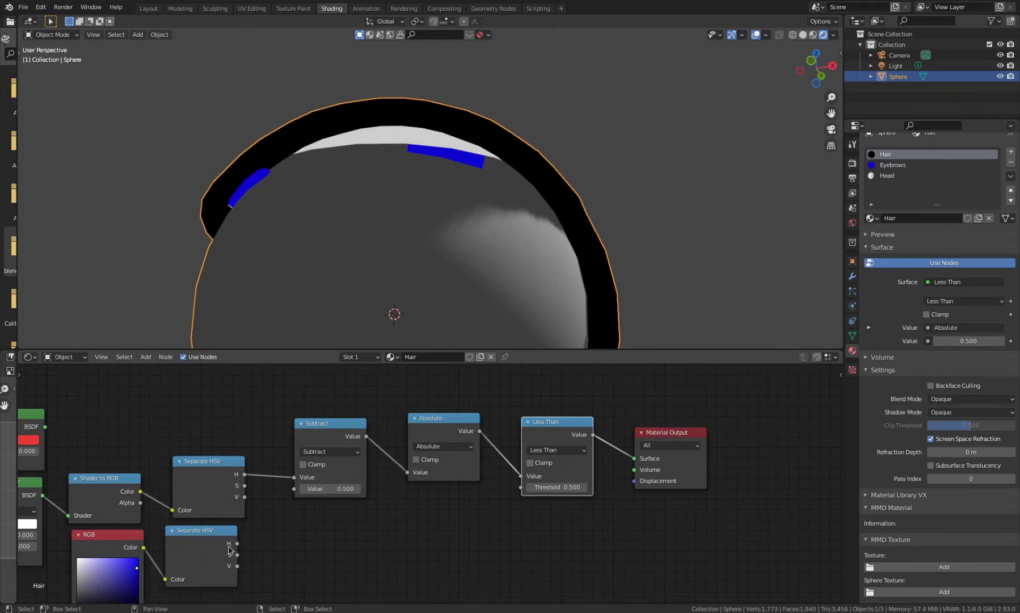
left_click_drag(235, 544, 294, 488)
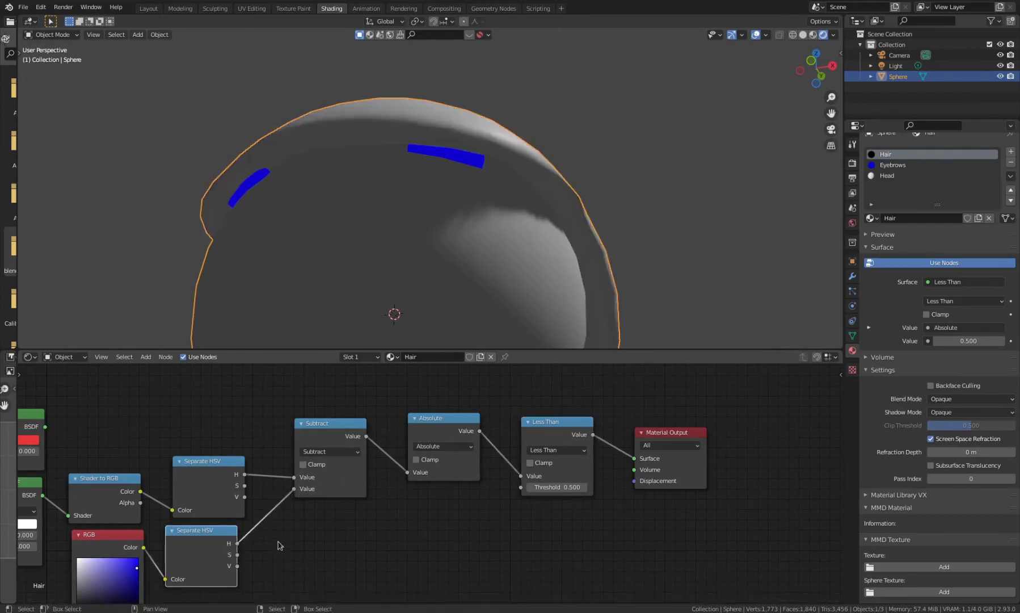
left_click_drag(557, 487, 542, 486)
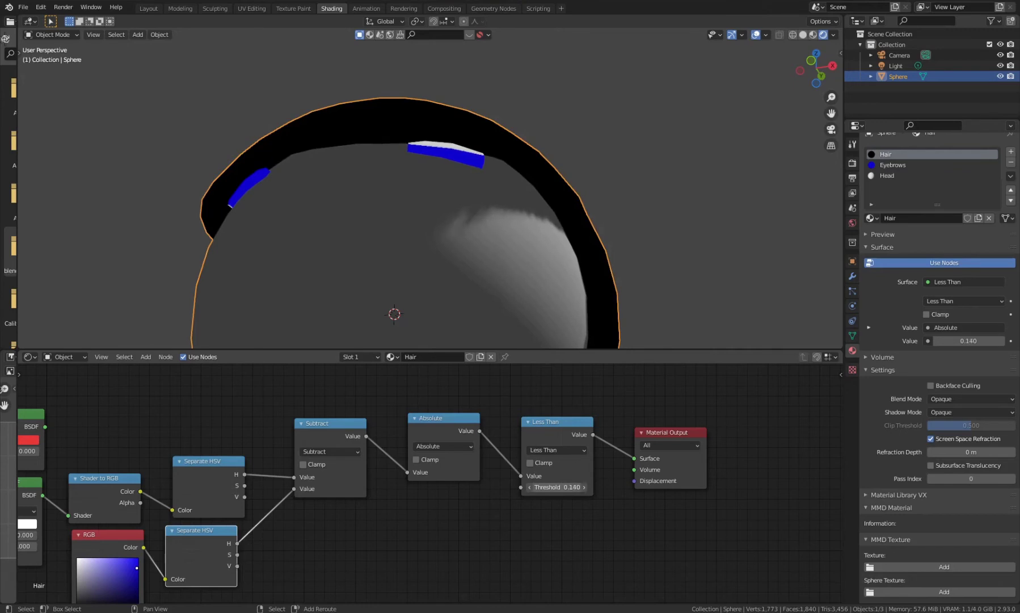
middle_click_drag(431, 335, 280, 257, "alt")
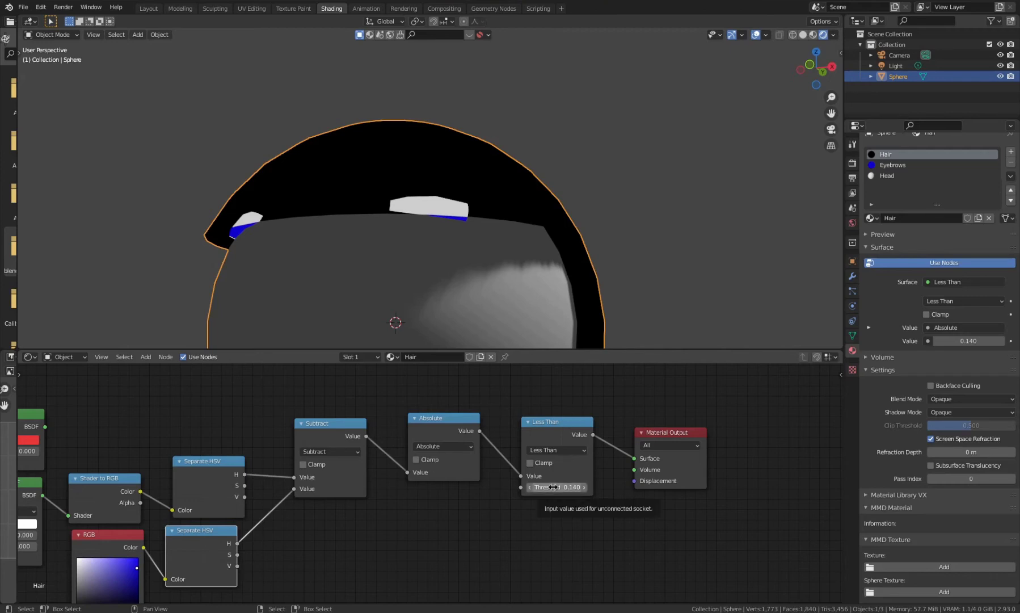
left_click_drag(555, 487, 542, 487)
- Duplicate the Subtract, Absolute and Less Than chain twice, stacking the copies below the original
left_click_drag(575, 549, 300, 439)
key("shift+d")
left_click(491, 538)
scroll(491, 538, "down", 2)
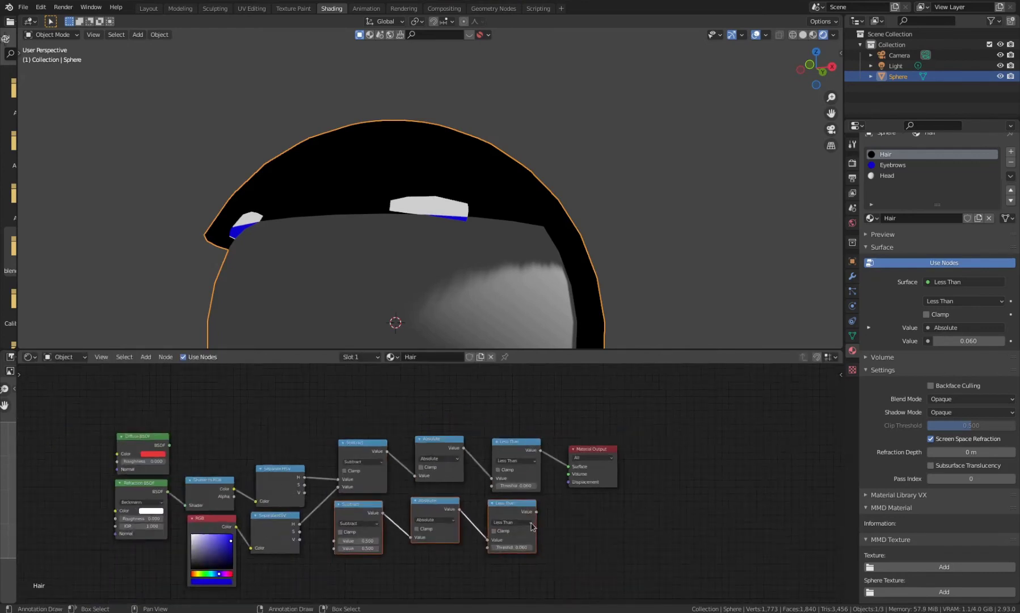
key("shift+d")
left_click(507, 563)
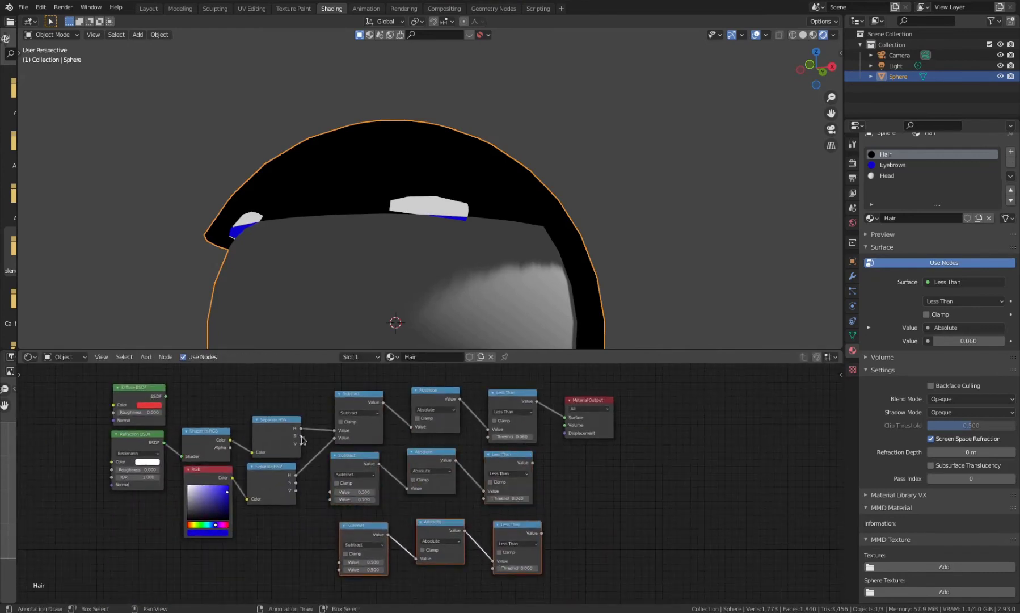
- Connect both Separate HSV nodes' S outputs to the lowest Subtract node and their V outputs to the middle one
left_click_drag(300, 436, 339, 561)
left_click_drag(298, 489, 339, 570)
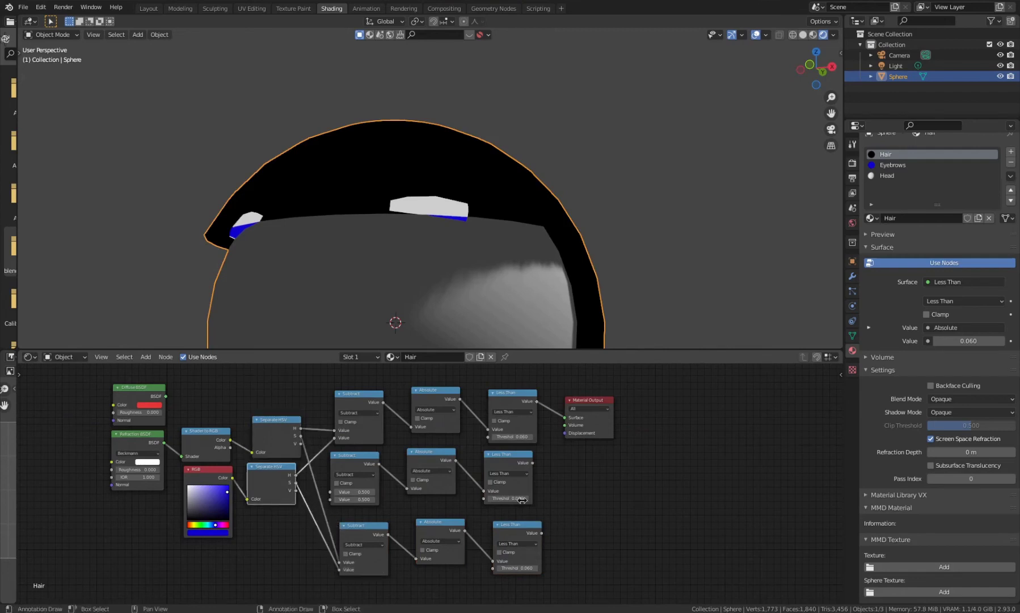
left_click_drag(303, 448, 334, 499)
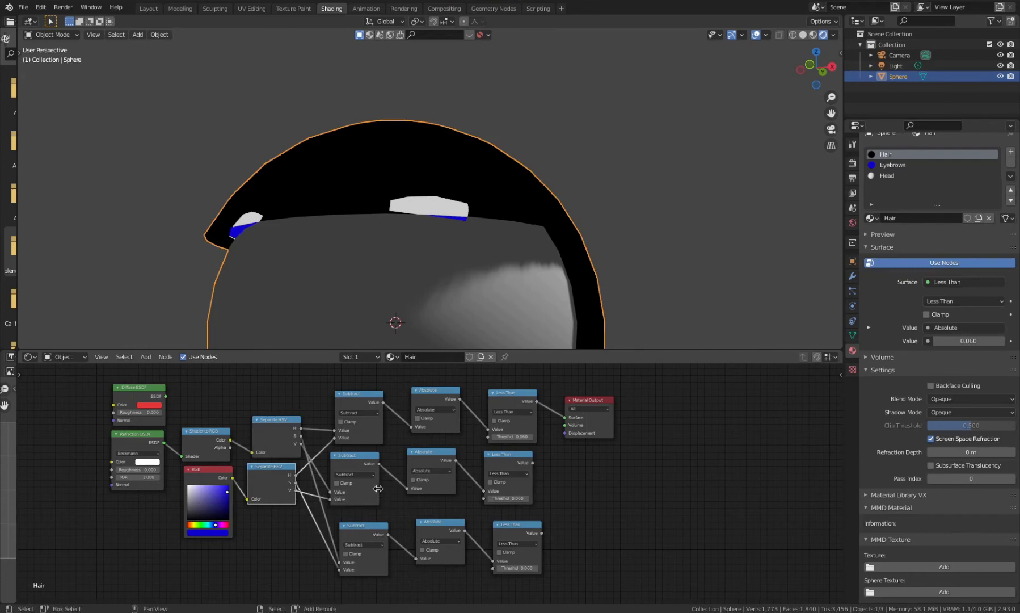
- Add a Value node below the RGB node and connect it to the thresholds of all three Less Than nodes
key("shift+a")
left_click(372, 482)
type("value")
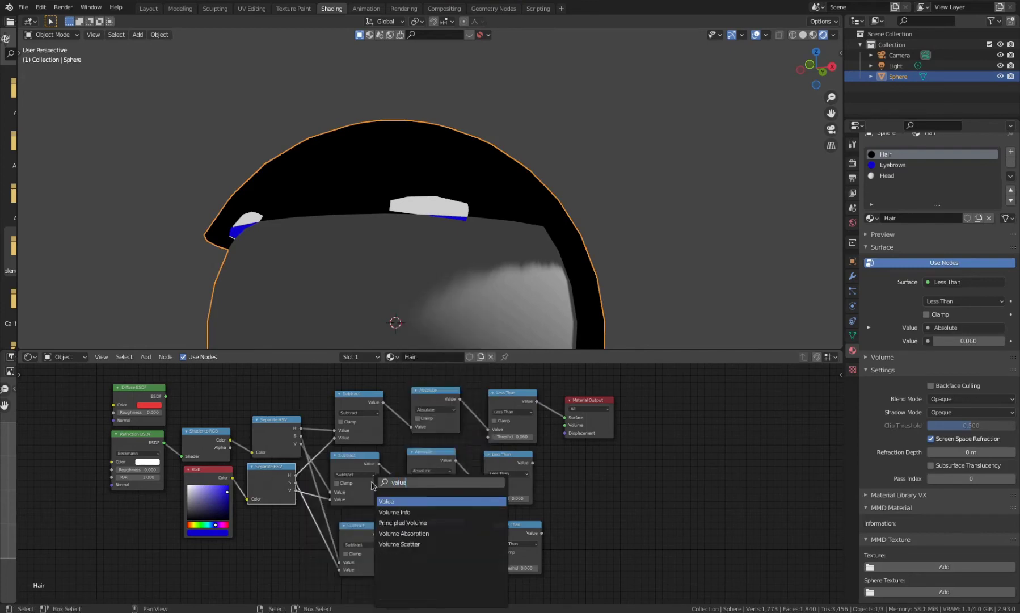
key("Return")
left_click(317, 539)
left_click_drag(316, 542, 487, 436)
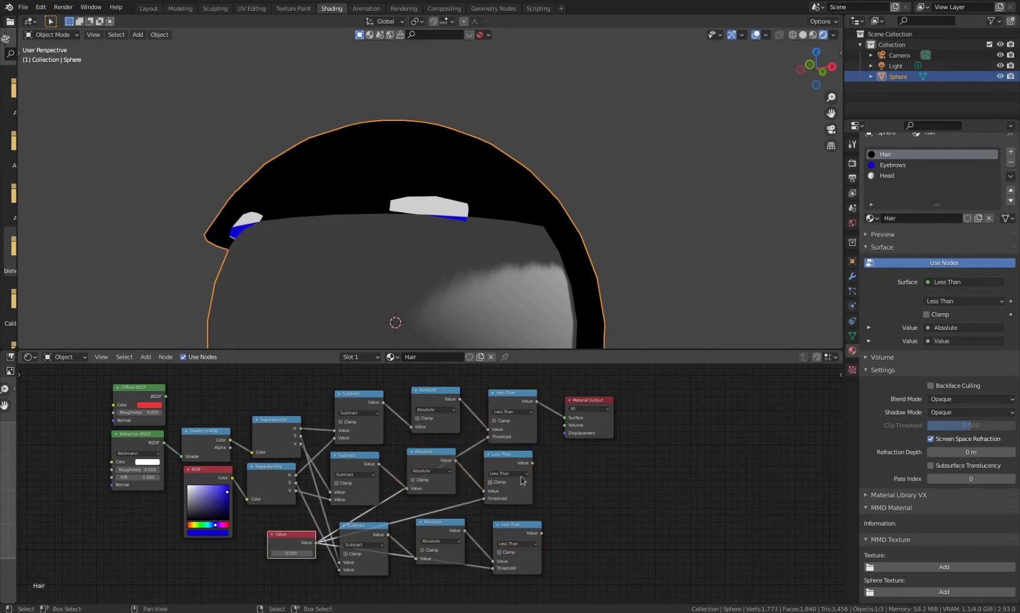
- Insert a Multiply node, duplicated from the top Less Than, before the Material Output and connect the middle Less Than to its second value
key("shift+a")
key("Escape")
left_click(520, 409)
key("shift+d")
left_click(594, 418)
left_click(594, 418)
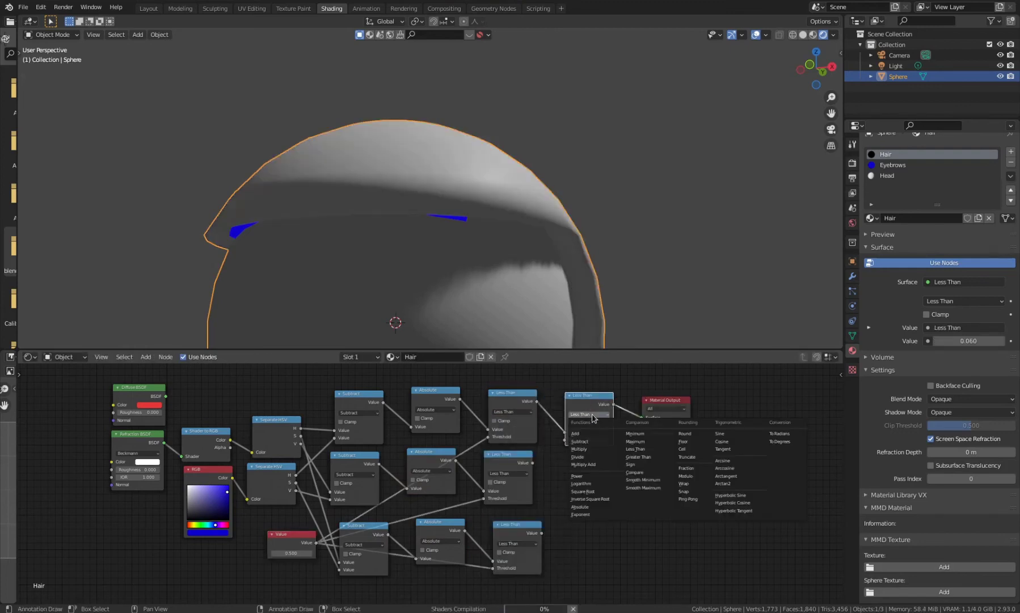
left_click(590, 421)
left_click_drag(533, 463, 565, 439)
- Duplicate the Multiply node before the Material Output and connect the lowest Less Than node to its second value
key("shift+d")
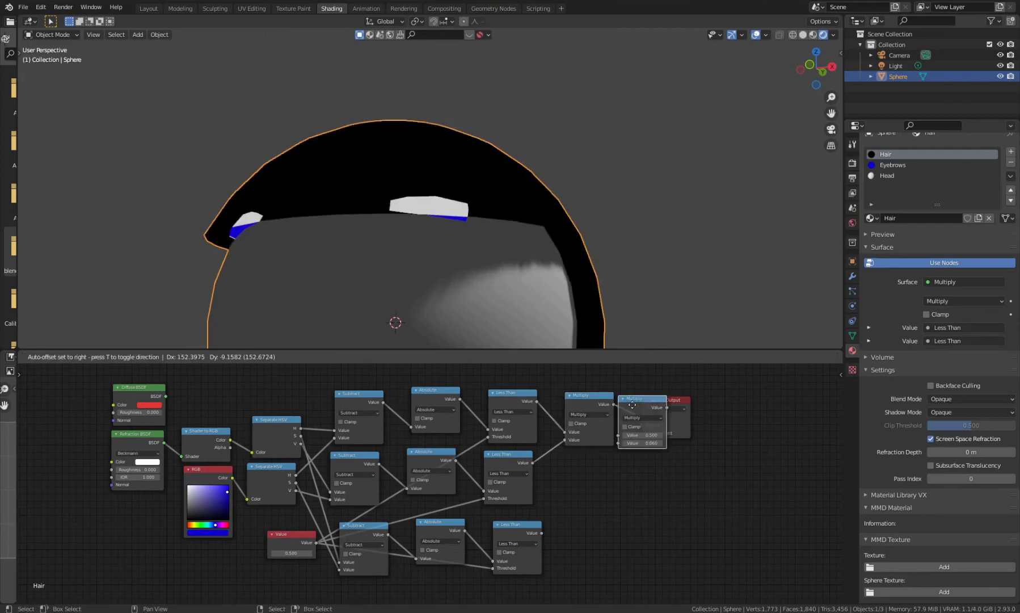
left_click(658, 420)
mouse_move(541, 533)
left_mouse_down()
mouse_move(662, 452)
mouse_move(644, 444)
mouse_move(644, 467)
left_mouse_up()
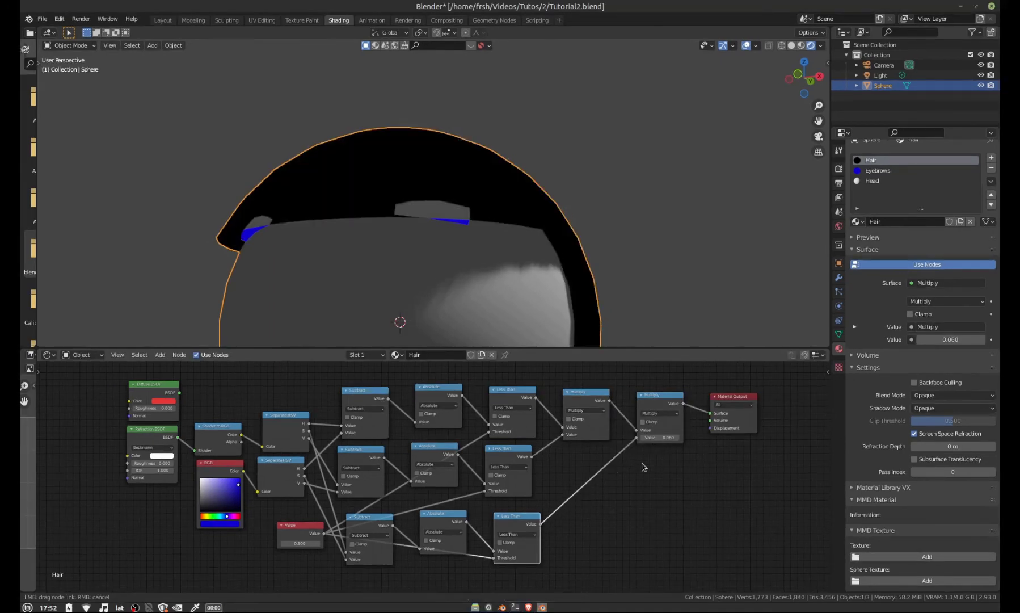
- Adjust the Value node's shared threshold and check the eyebrow mask on the hair from several angles
middle_click_drag(300, 537, 211, 545)
mouse_move(193, 560)
left_mouse_down()
mouse_move(175, 561)
mouse_move(216, 562)
left_mouse_up()
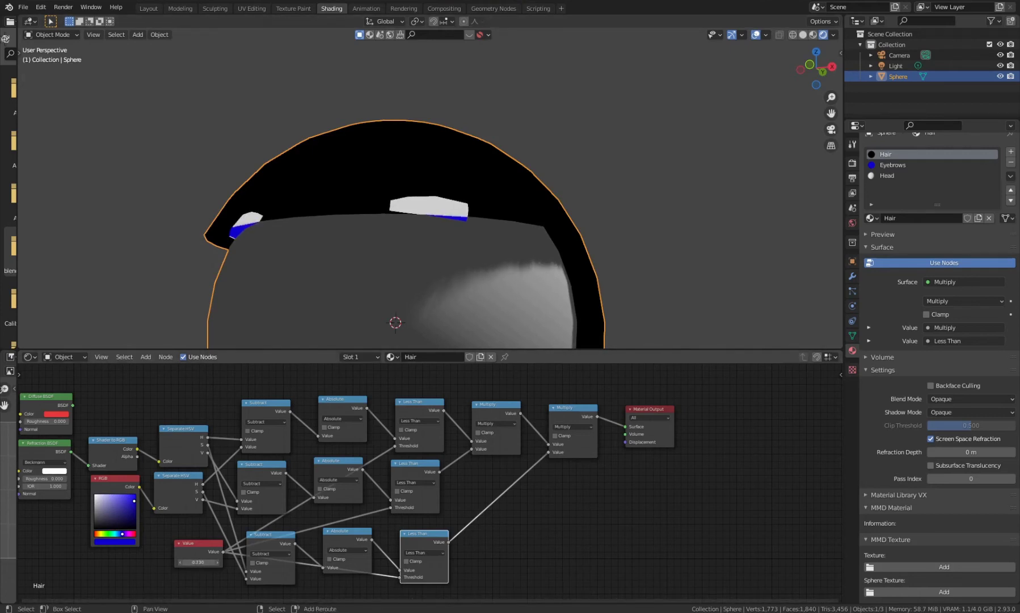
middle_click_drag(457, 217, 435, 221)
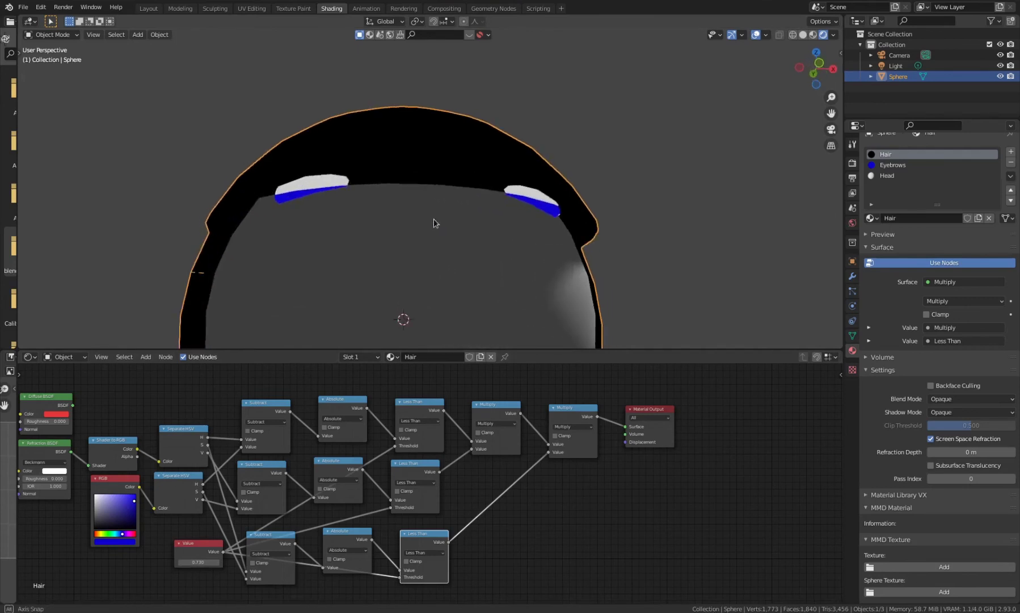
middle_click_drag(396, 334, 391, 228)
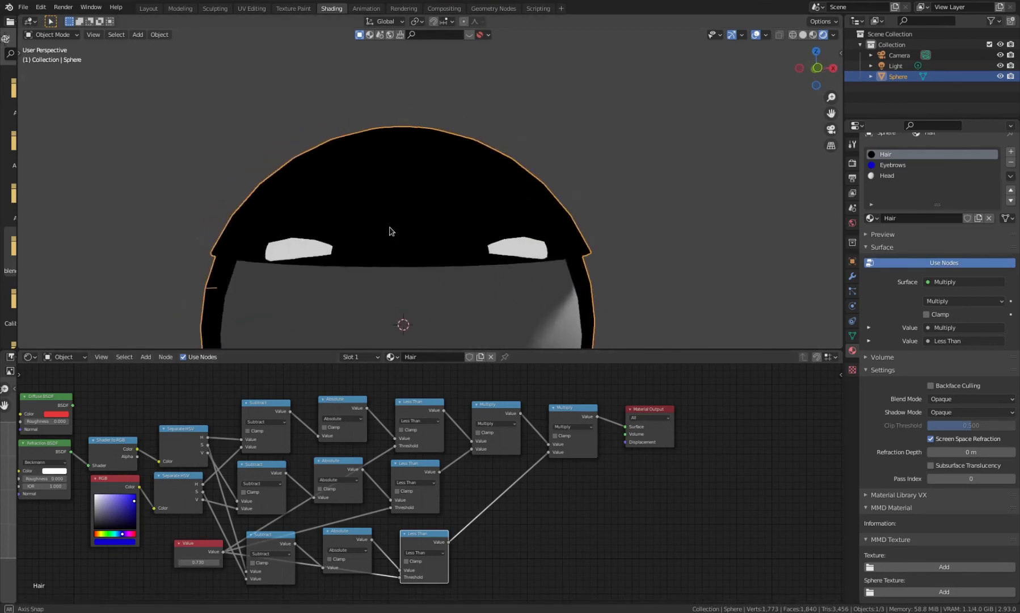
middle_click_drag(264, 257, 263, 232)
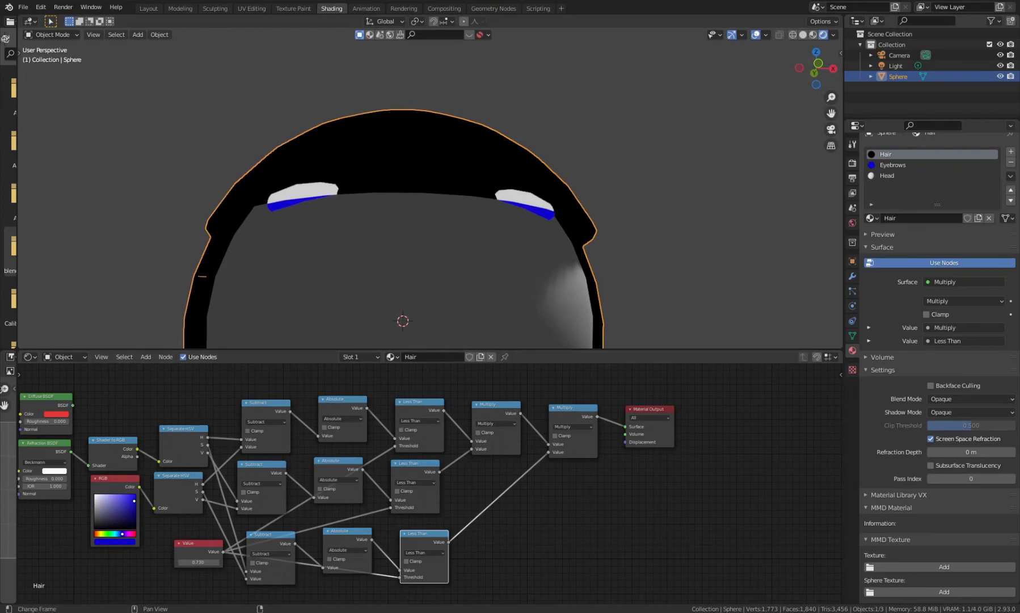
- Move the Value node directly beneath the RGB node and add a reroute across its threshold links
scroll(205, 562, "down", 1)
left_click_drag(195, 559, 145, 569)
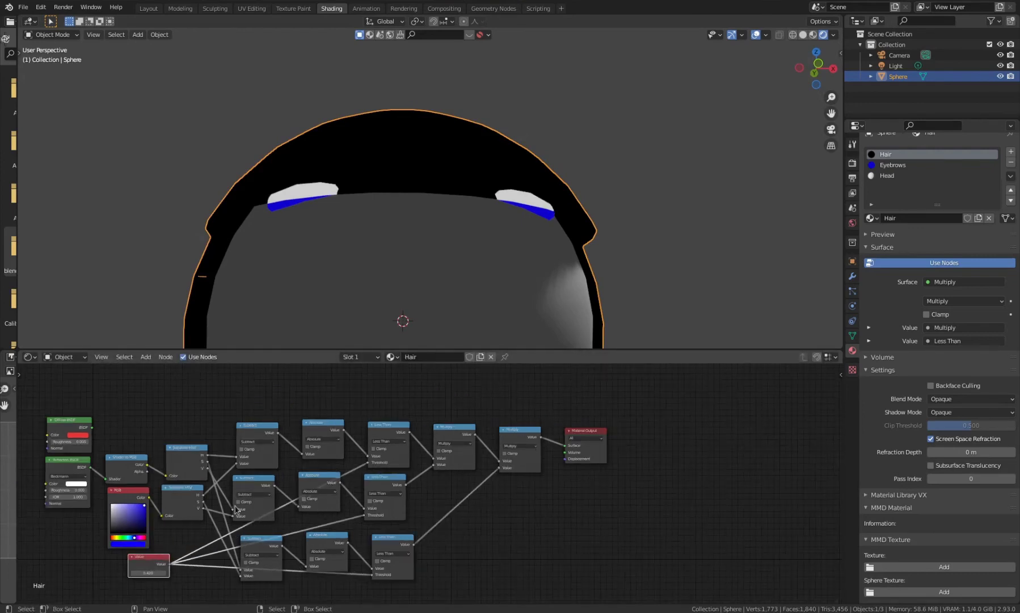
scroll(224, 536, "down", 2, "shift")
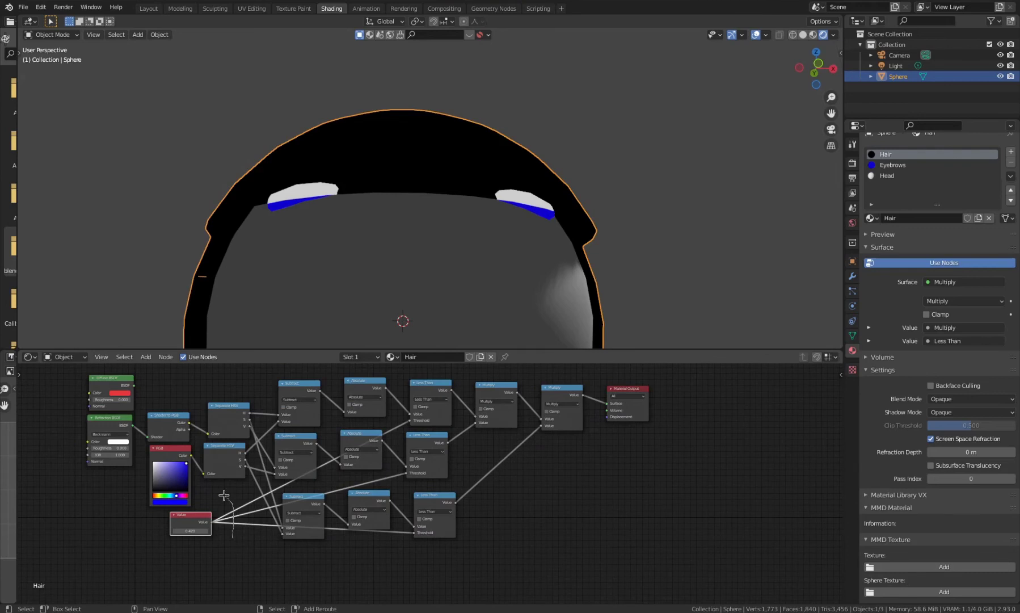
right_click_drag(224, 495, 239, 509, "shift")
- Group both Separate HSV nodes and all the Math nodes into one node group named Compare color
left_click_drag(532, 551, 227, 367)
middle_click_drag(527, 425, 494, 465)
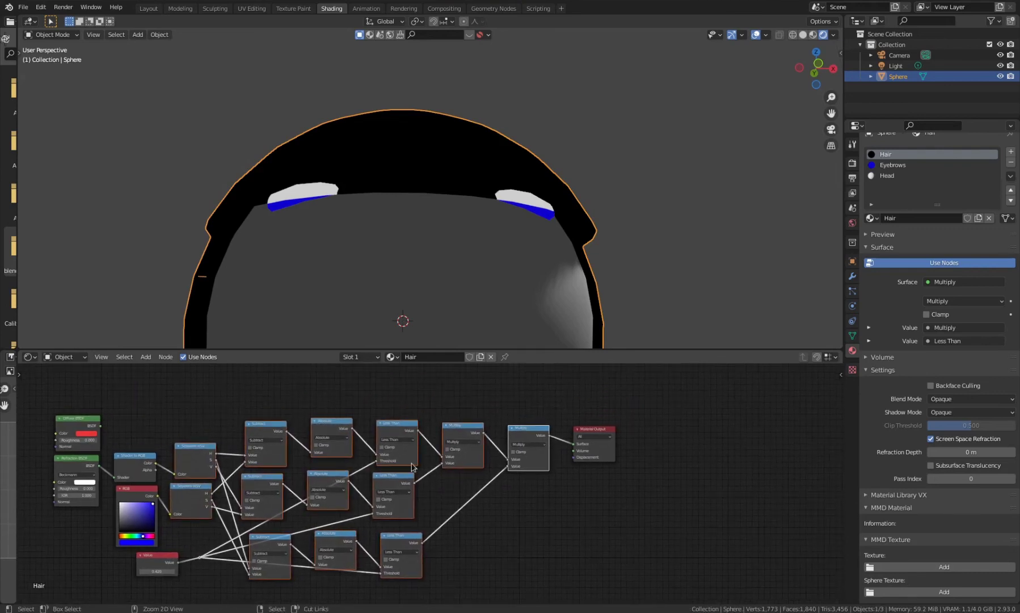
key("ctrl+g")
key("Tab")
scroll(369, 524, "up", 2)
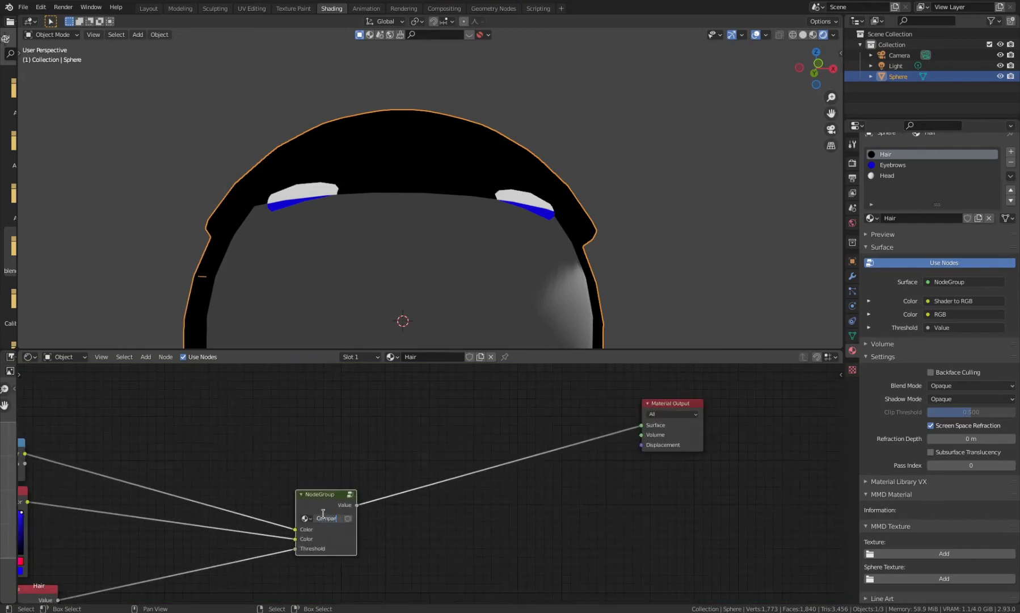
key("Return")
scroll(575, 528, "down", 3)
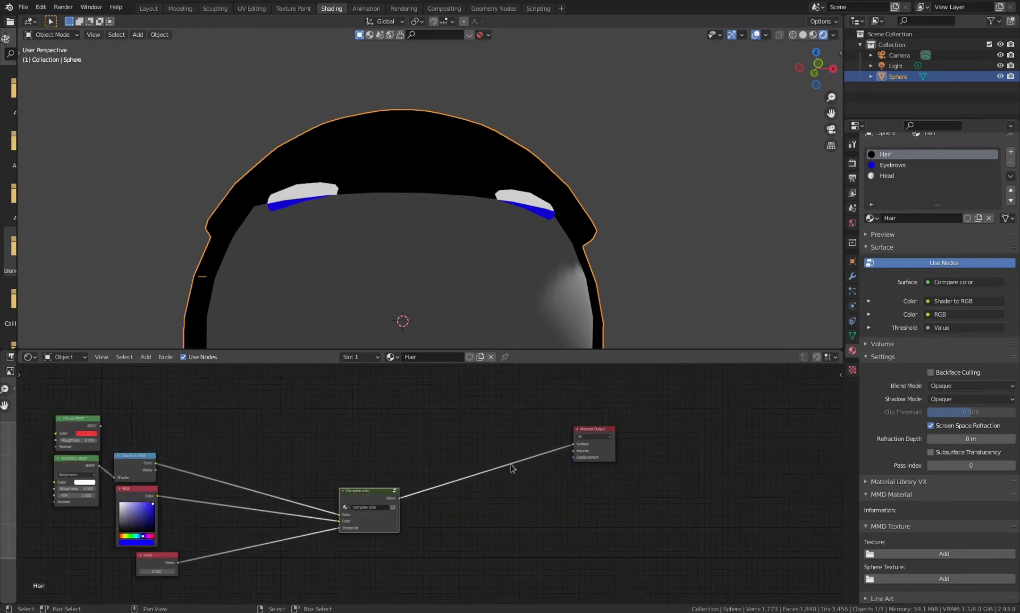
- Move the Compare color group and the Material Output closer to the input nodes
left_click_drag(658, 413, 301, 530)
key("g")
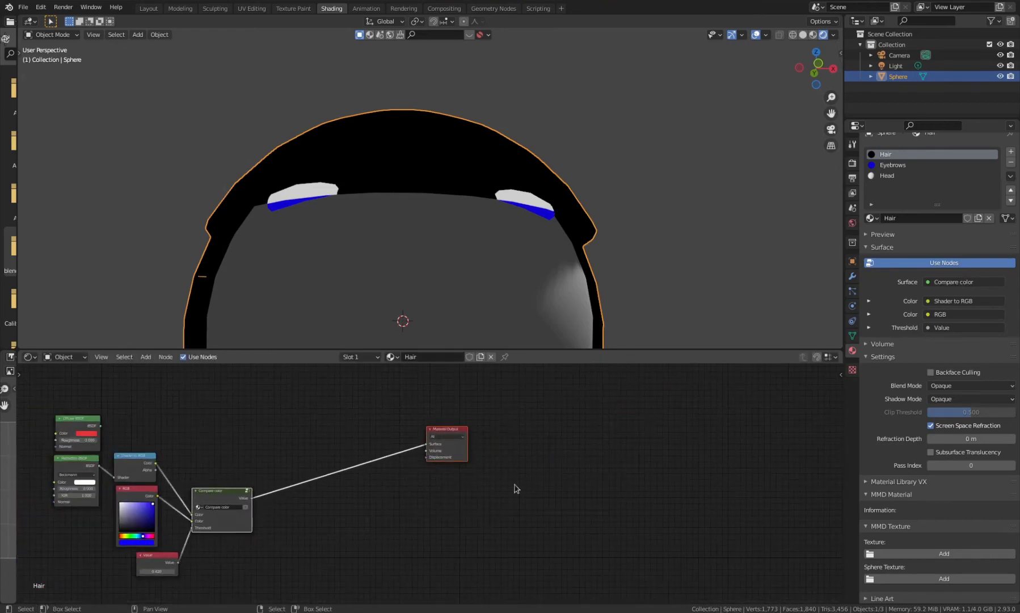
left_click(304, 479)
middle_click_drag(134, 474, 285, 457)
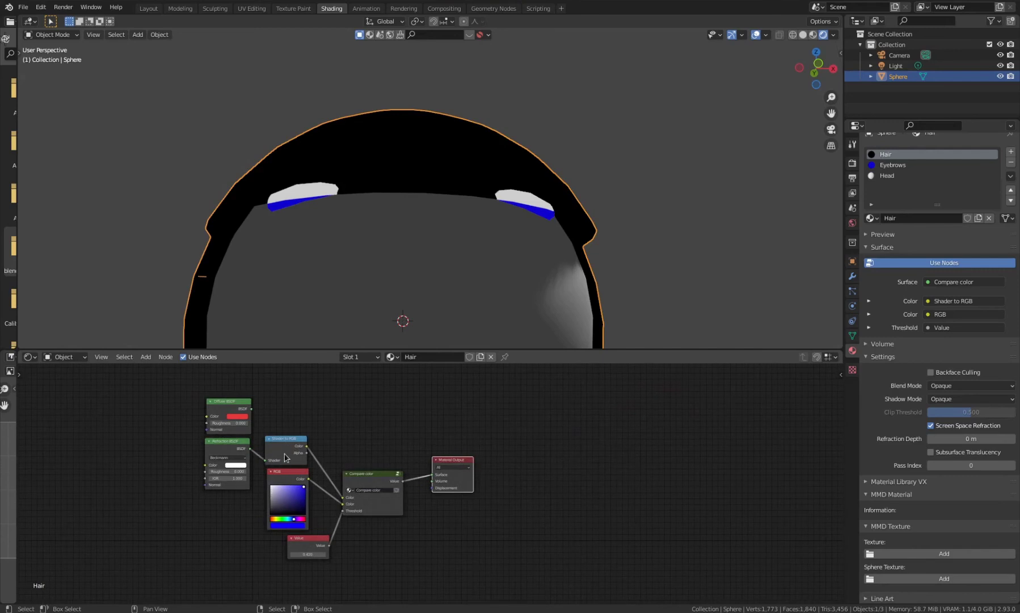
scroll(291, 451, "up", 1)
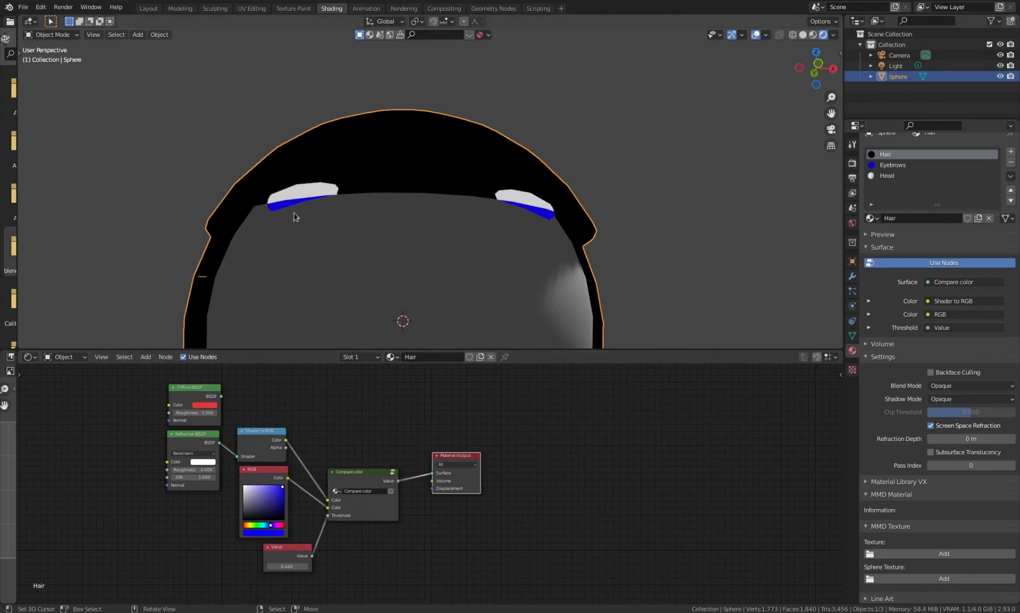
- Lower the Value node's threshold to 0.040 and check the eyebrow mask from the side
scroll(372, 567, "down", 1)
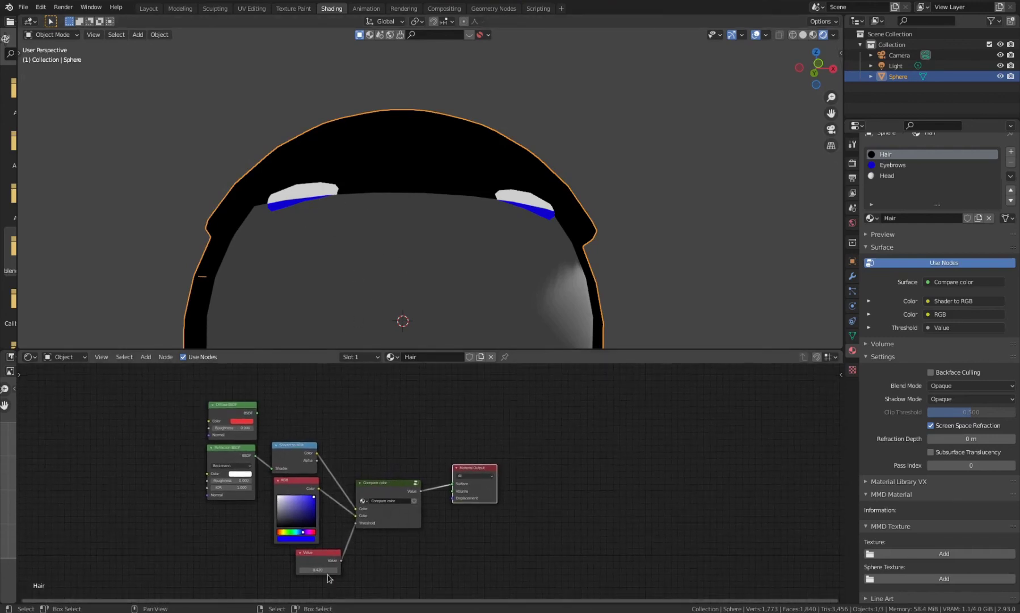
left_click_drag(318, 570, 306, 570)
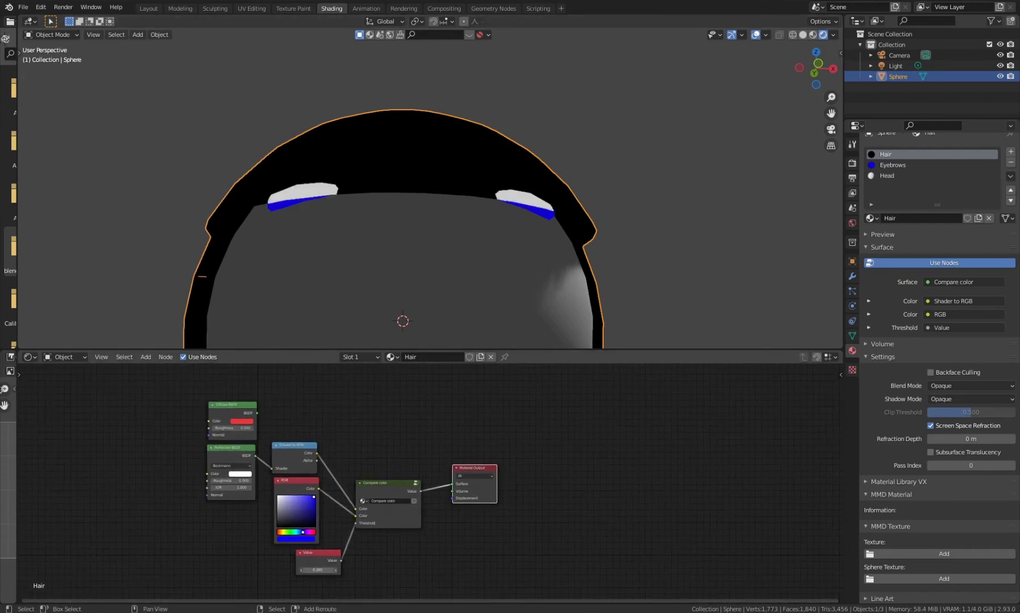
middle_click_drag(473, 235, 346, 267)
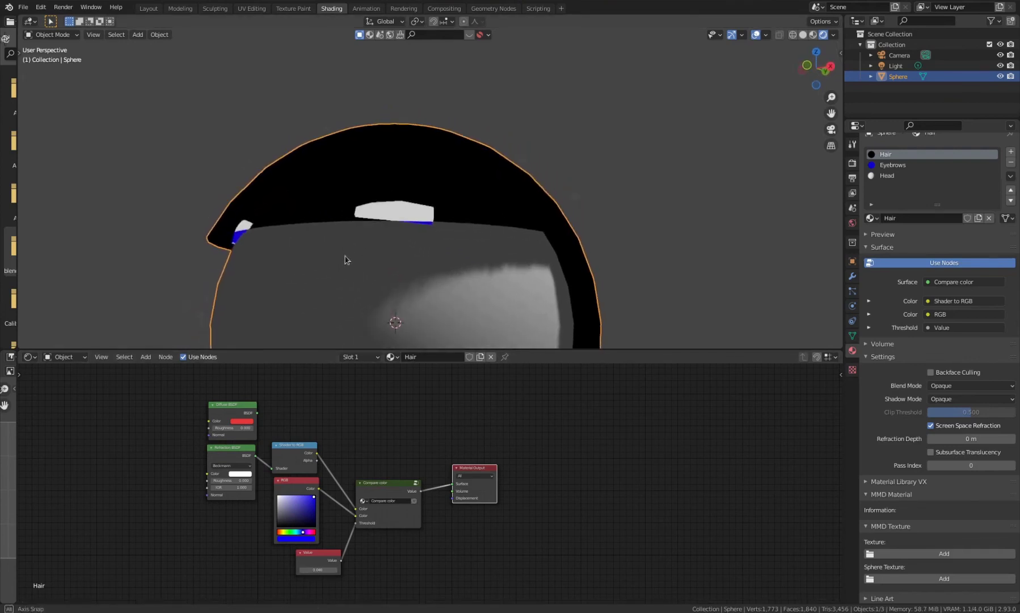
- Insert a Mix Shader between the Compare color group and the Material Output
key("shift+a")
left_click(364, 401)
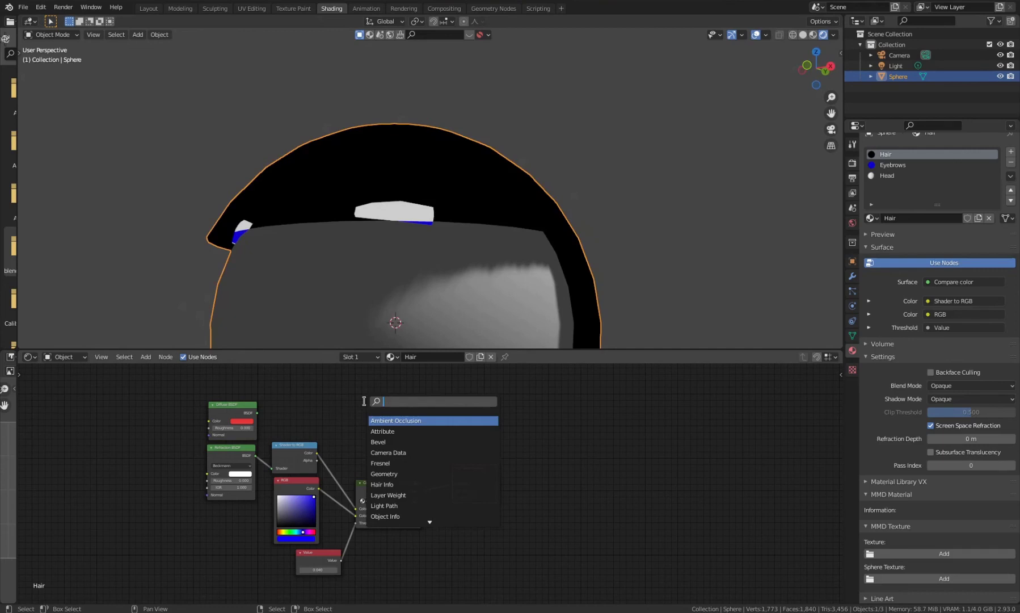
type("mix sha")
key("Return")
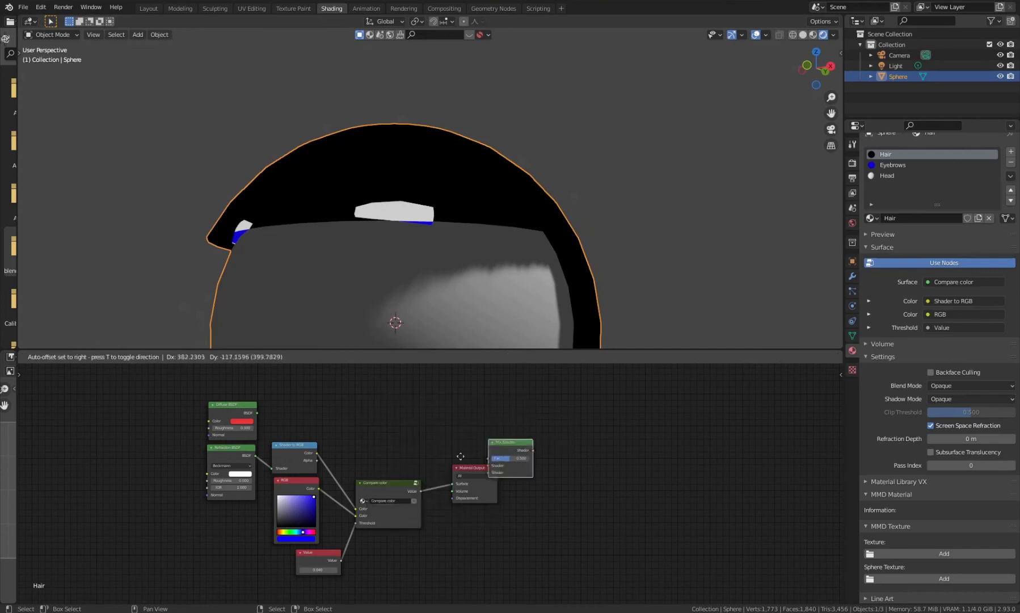
left_click(424, 487)
- Add a dark red Emission shader as the Mix Shader's first shader and connect the Compare color value to its Fac
key("shift+a")
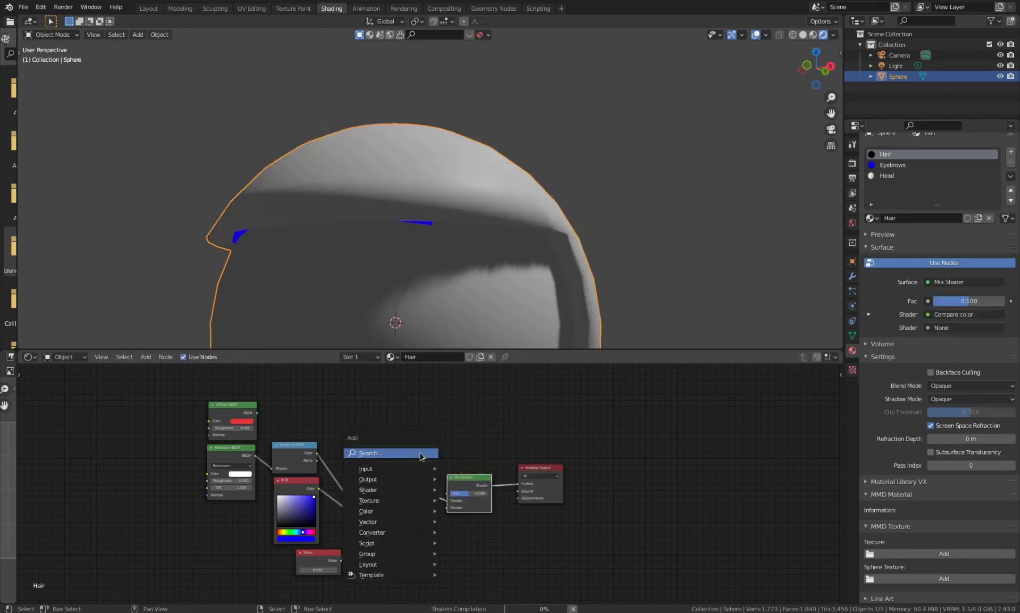
left_click(421, 454)
type("em")
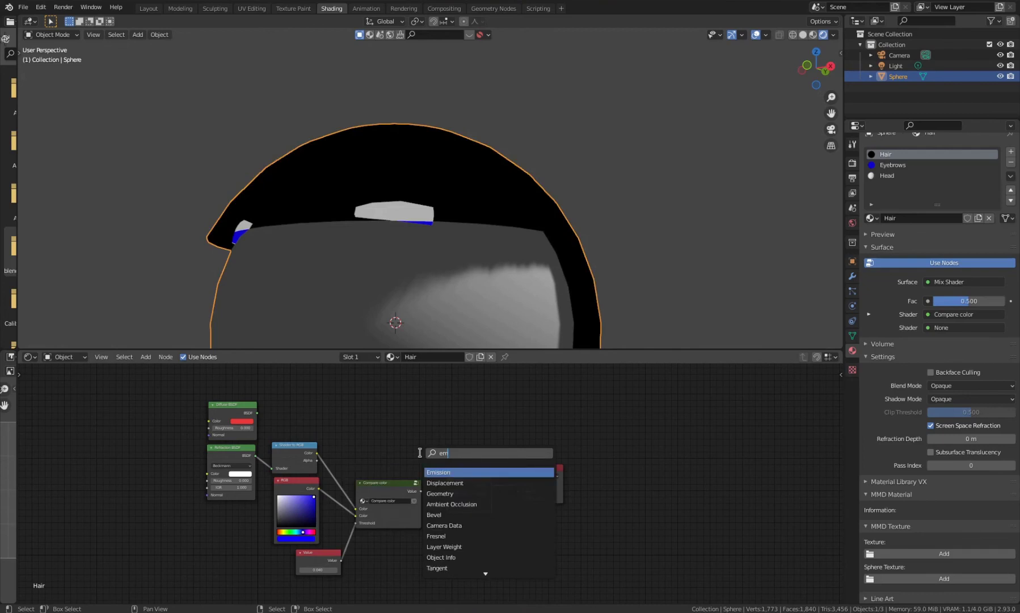
key("Return")
left_click(434, 557)
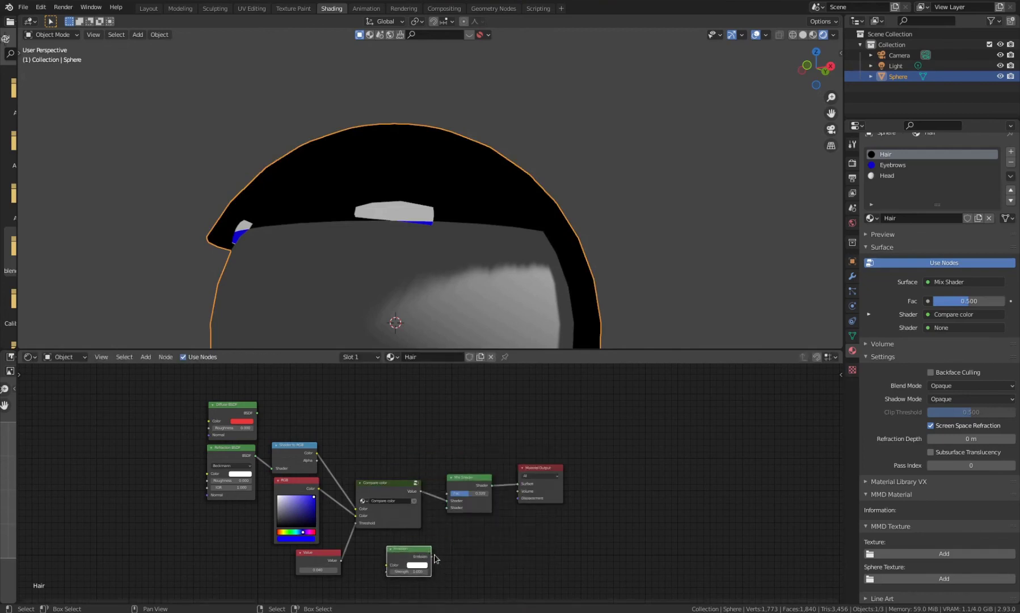
left_click_drag(435, 556, 444, 502)
left_click(417, 564)
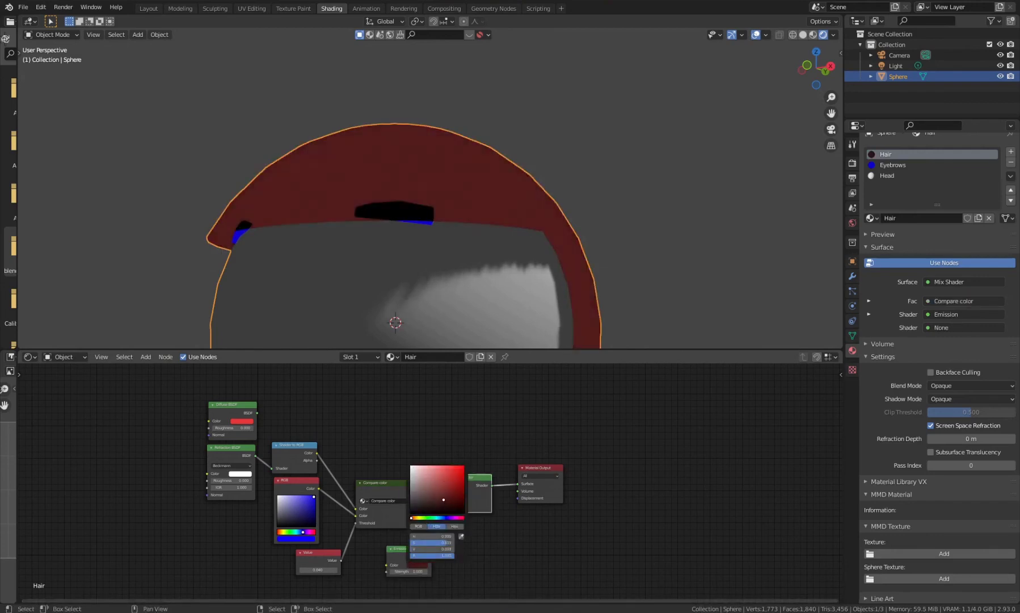
- Duplicate the Emission node, connect the copy to the Mix Shader's second shader input, and sample its color from the blue RGB node
middle_click_drag(409, 549, 369, 534)
key("shift+d")
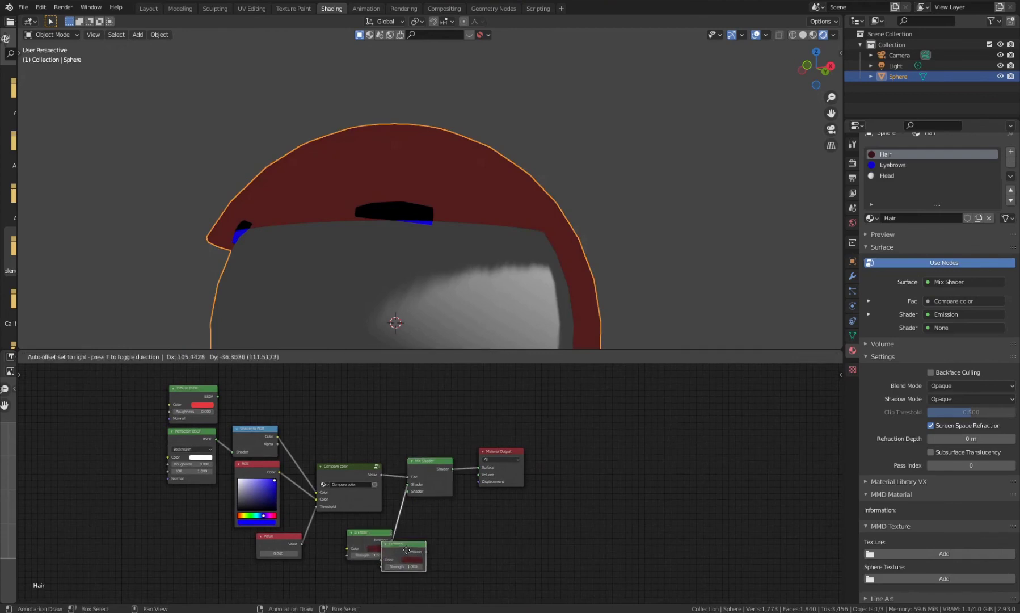
left_click(406, 569)
left_click_drag(428, 574, 408, 492)
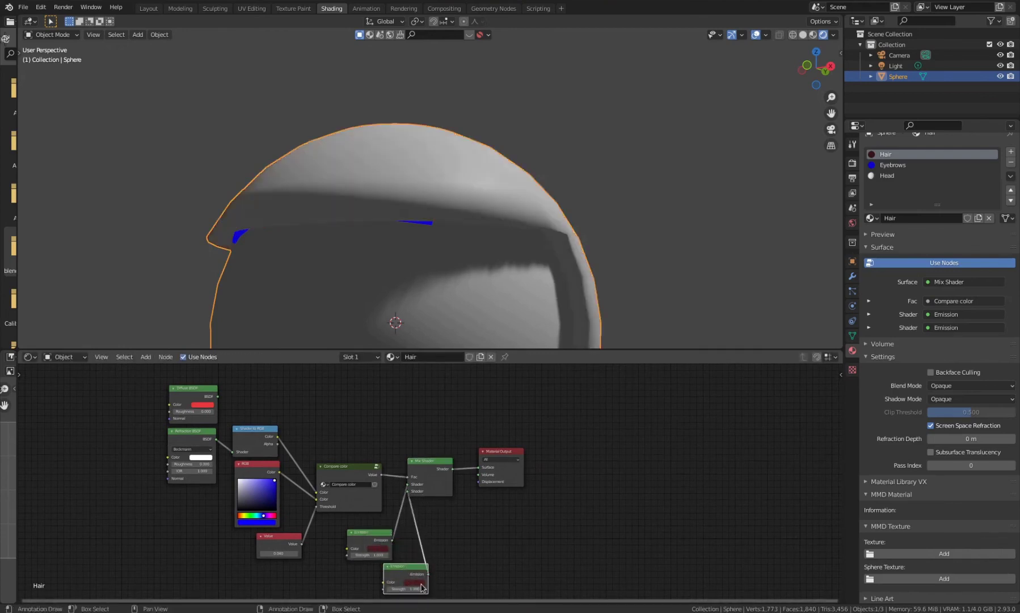
left_click(423, 583)
left_click(461, 543)
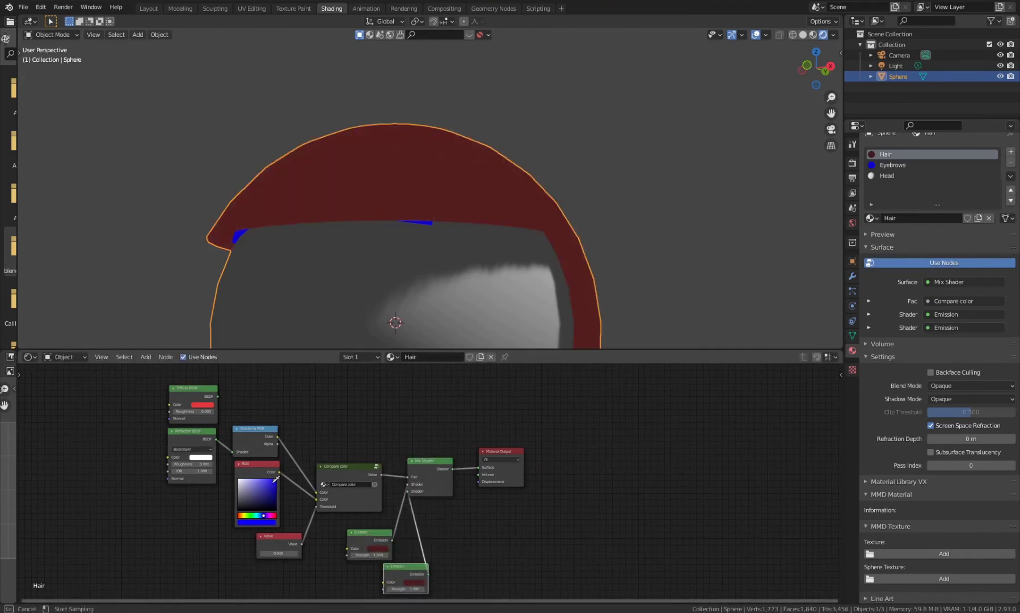
left_click(274, 490)
- Enlarge the 3D viewport and examine the blue eyebrows through the hair from several angles
middle_click_drag(397, 318, 382, 168)
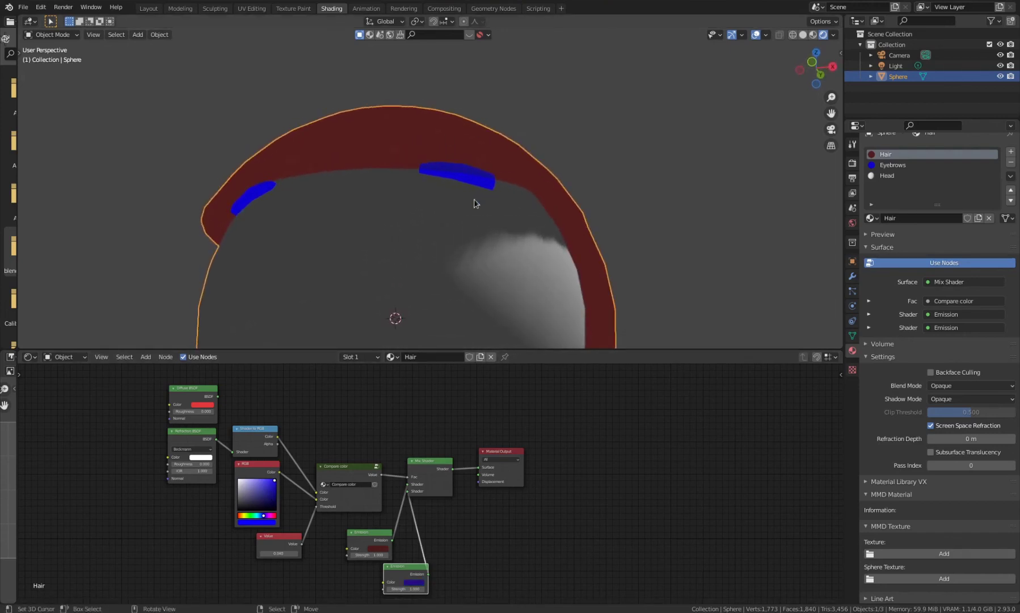
middle_click_drag(475, 203, 324, 279)
left_click_drag(349, 350, 348, 390)
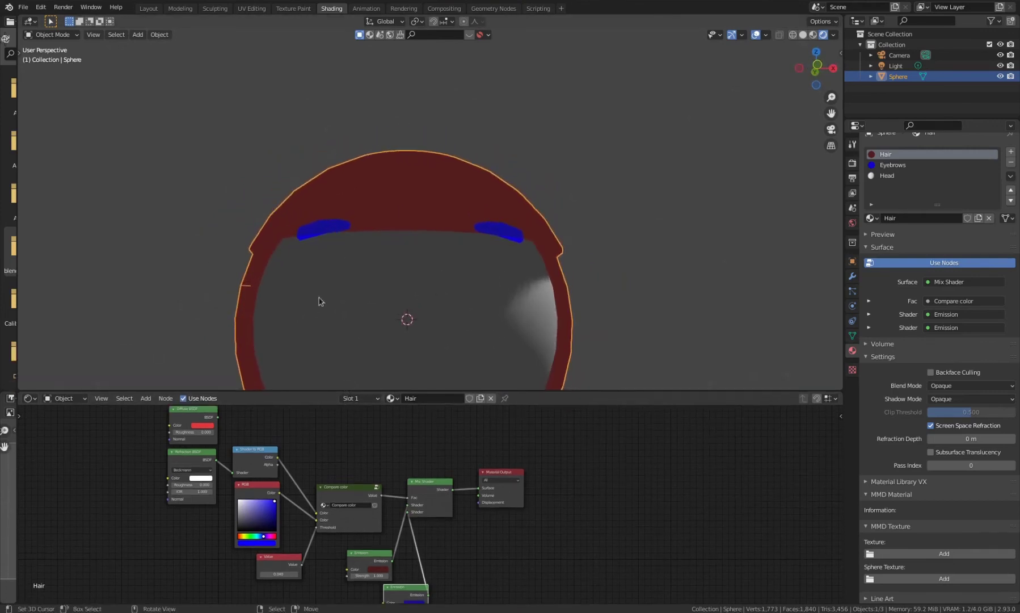
middle_click_drag(319, 301, 297, 299)
- Turn the RGB node into a node group named Color cejas
scroll(294, 537, "up", 2)
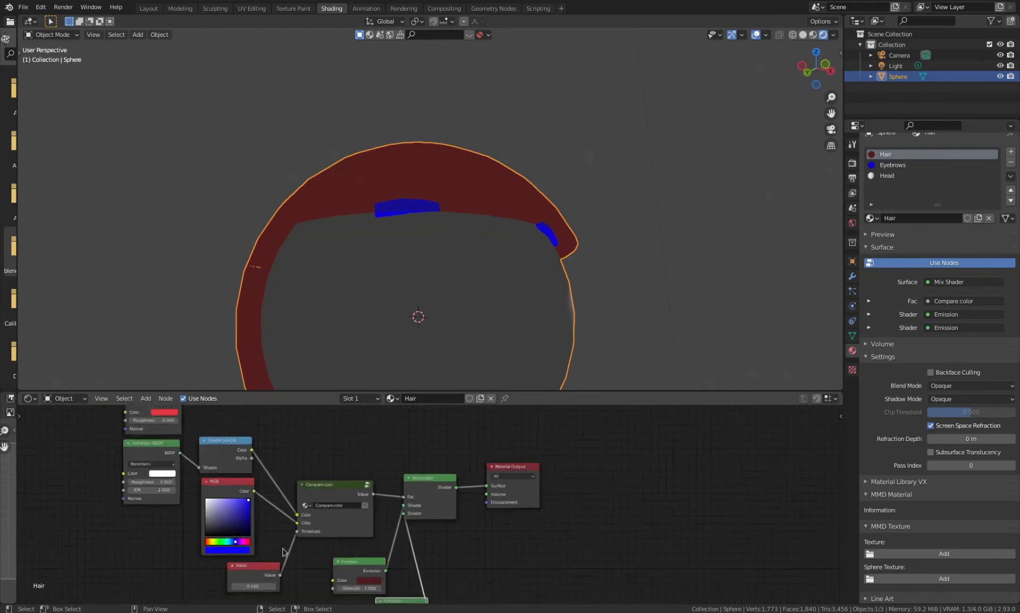
scroll(260, 528, "down", 3)
scroll(230, 519, "up", 2)
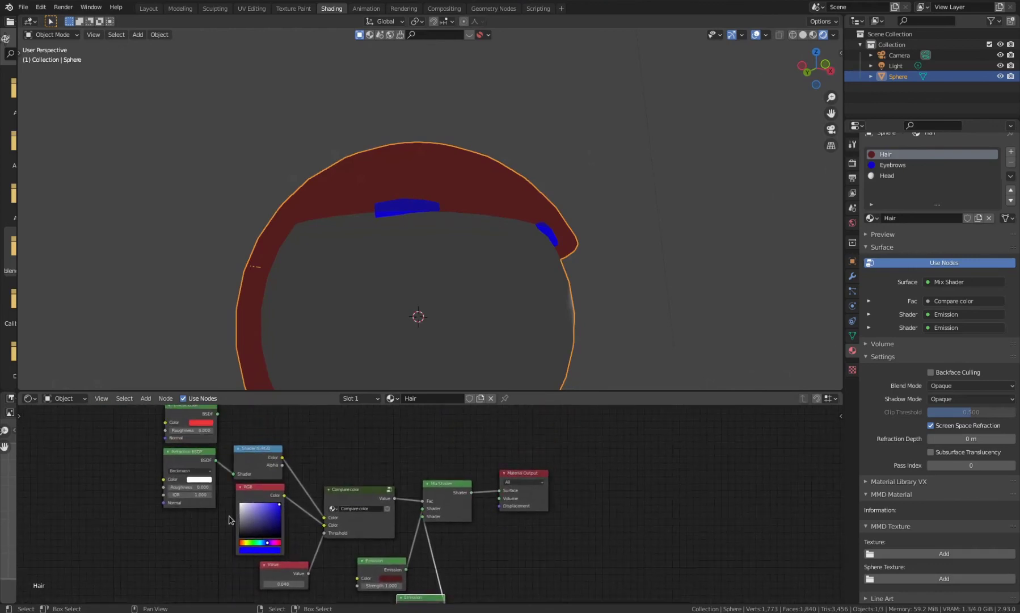
left_click(263, 494)
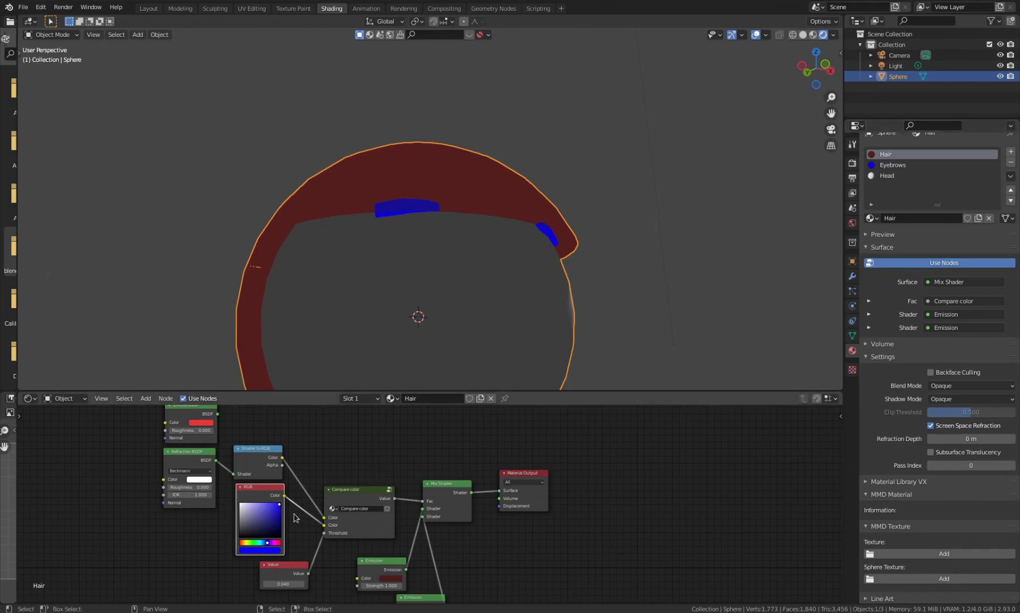
key("ctrl+g")
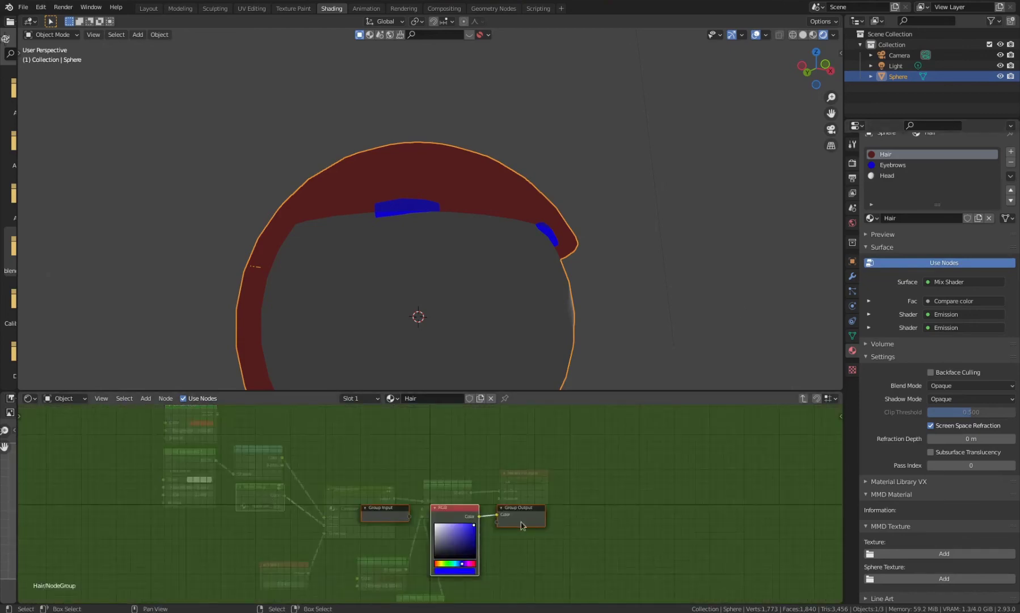
key("Tab")
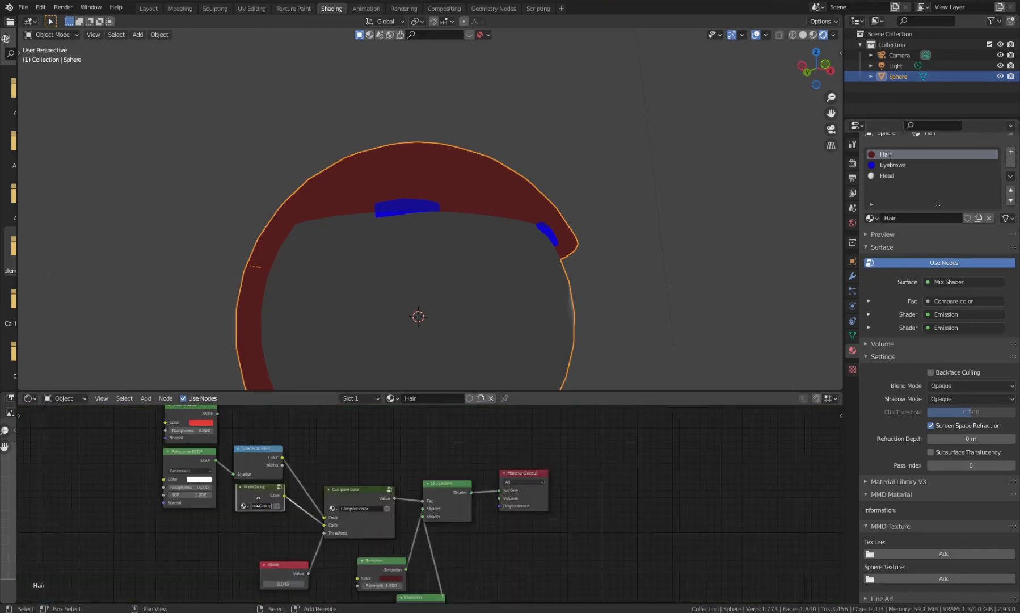
left_click(258, 502)
type("Color cejas")
key("Return")
- Paste the Color cejas group into the Eyebrows material, output it through a Viewer node, and delete the original Emission node
left_click(915, 165)
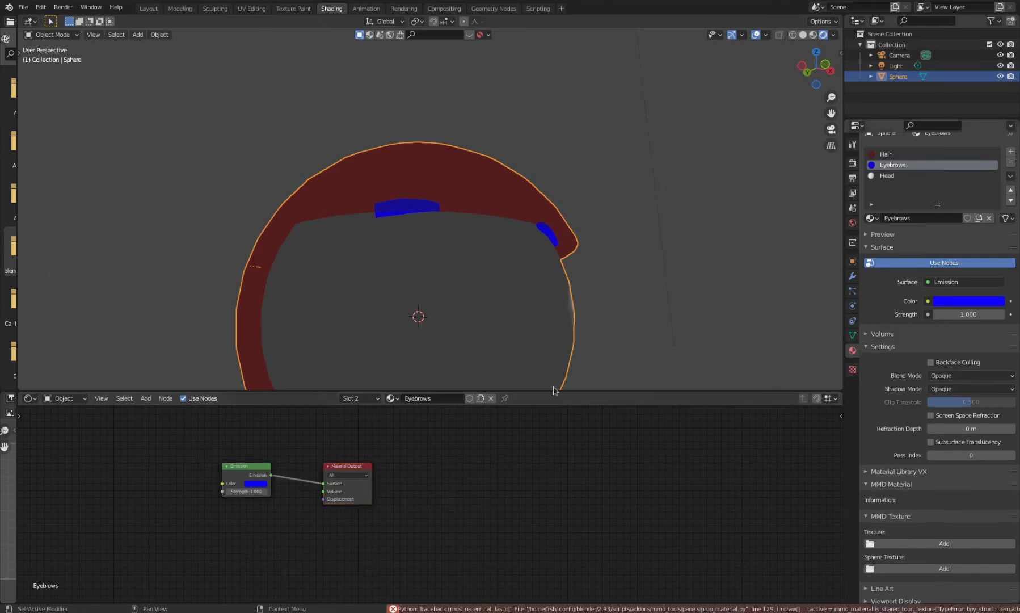
key("ctrl+v")
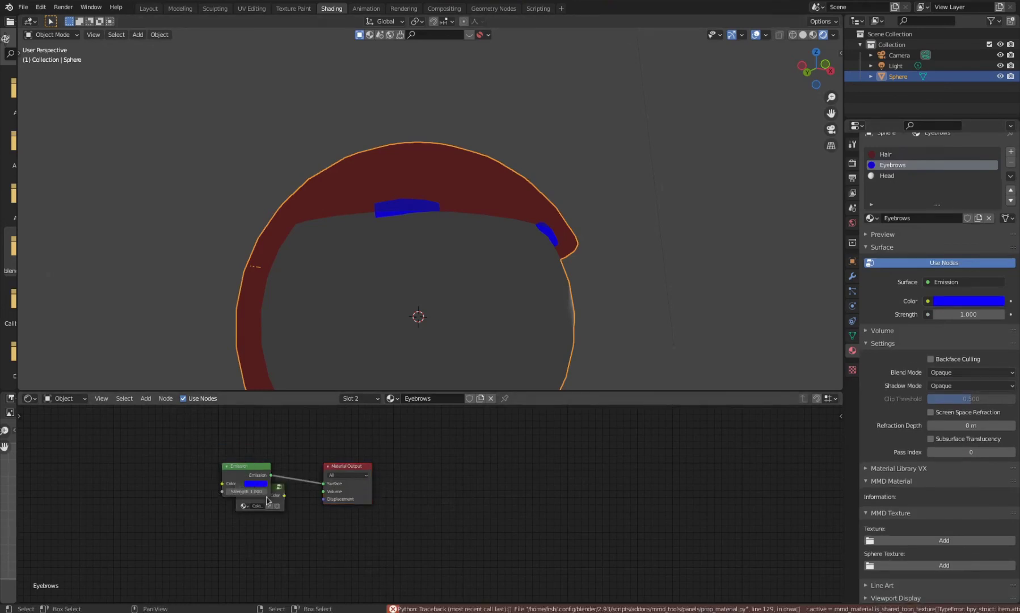
left_click(267, 499, "ctrl+shift")
left_click(257, 473)
key("x")
middle_click_drag(352, 295, 397, 293)
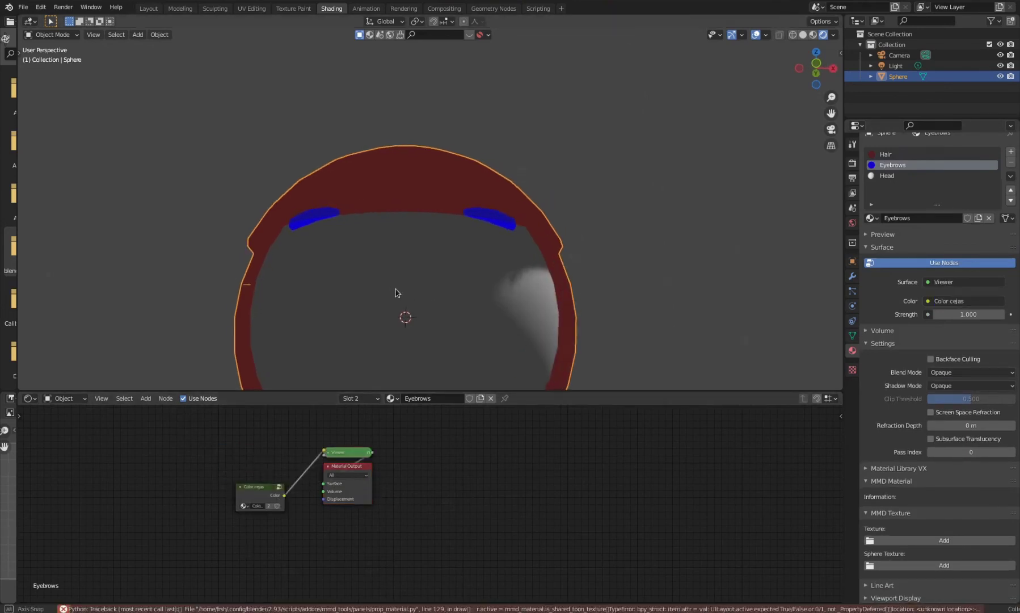
- Set the RGB color inside the Color cejas group to a slightly lighter blue and check the eyebrows from the side
left_click(275, 480)
key("Tab")
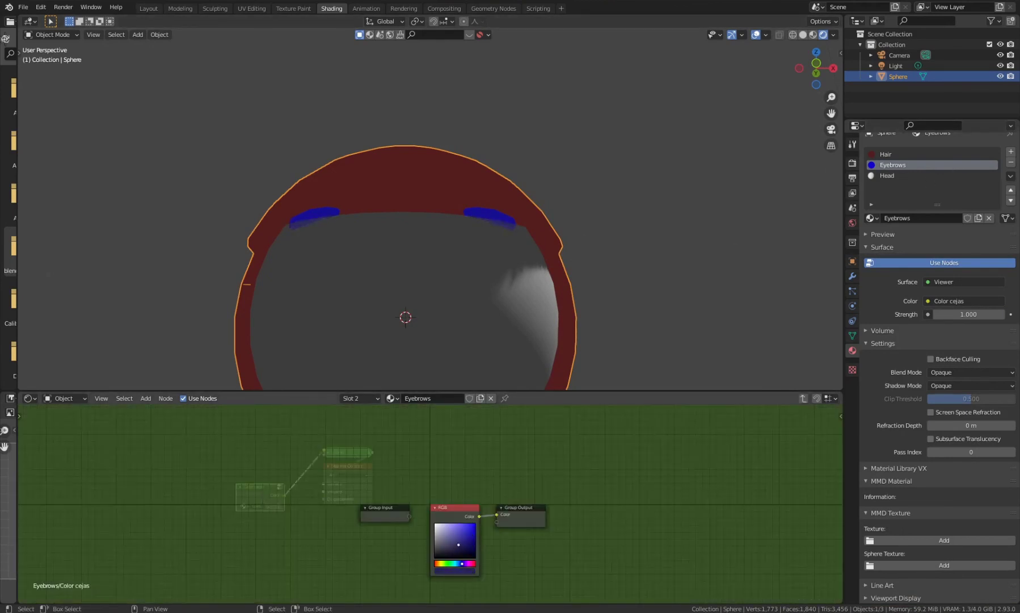
left_click_drag(457, 545, 470, 527)
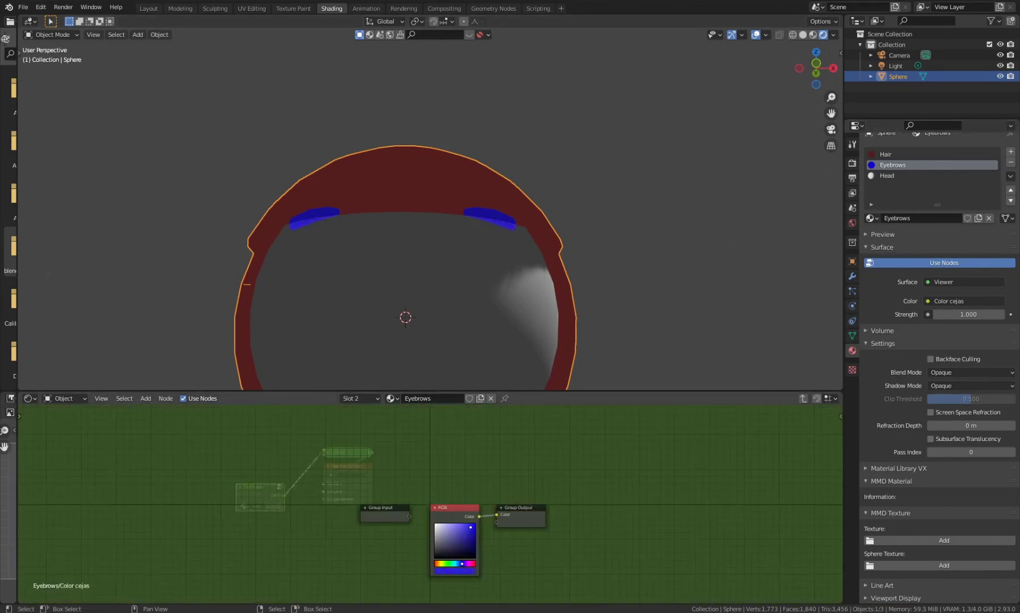
middle_click_drag(568, 188, 567, 272)
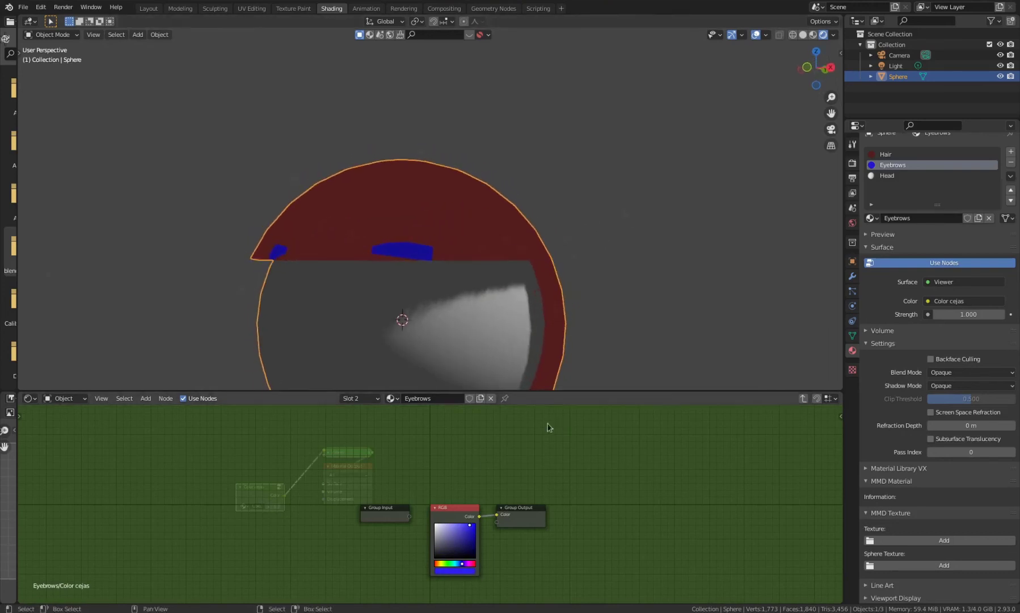
left_click_drag(546, 391, 542, 410)
key("Tab")
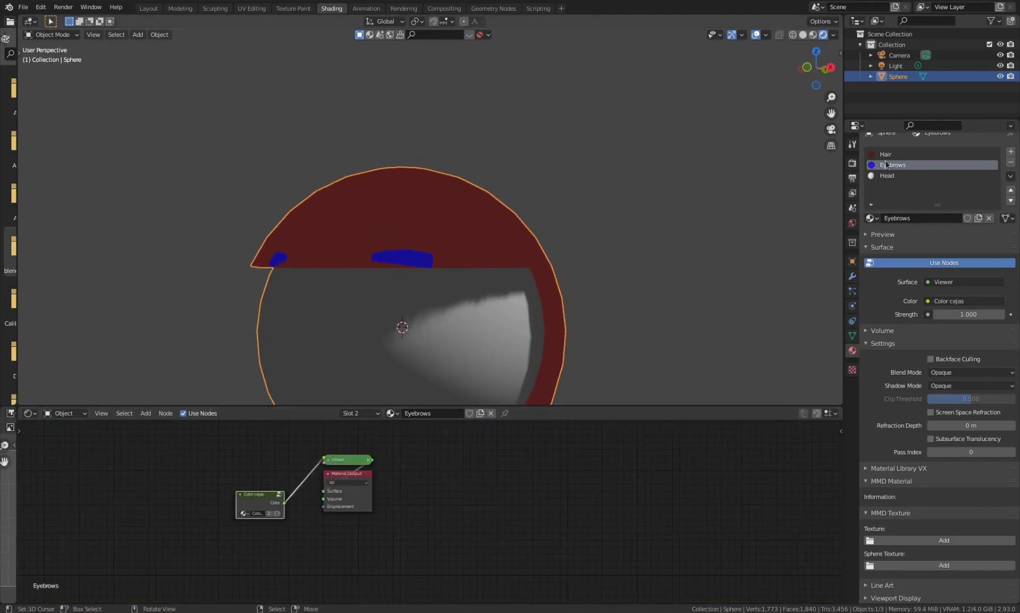
- Delete the dark red Emission node from the Hair material
left_click(910, 155)
scroll(371, 509, "up", 3)
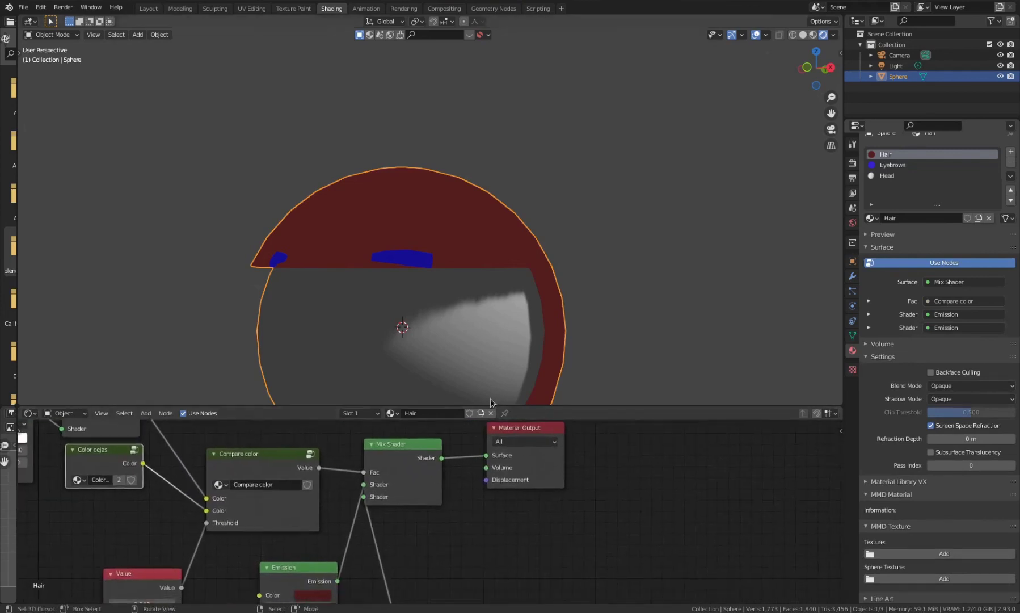
scroll(371, 509, "down", 2)
middle_click_drag(346, 553, 372, 509)
left_click(367, 513)
key("x")
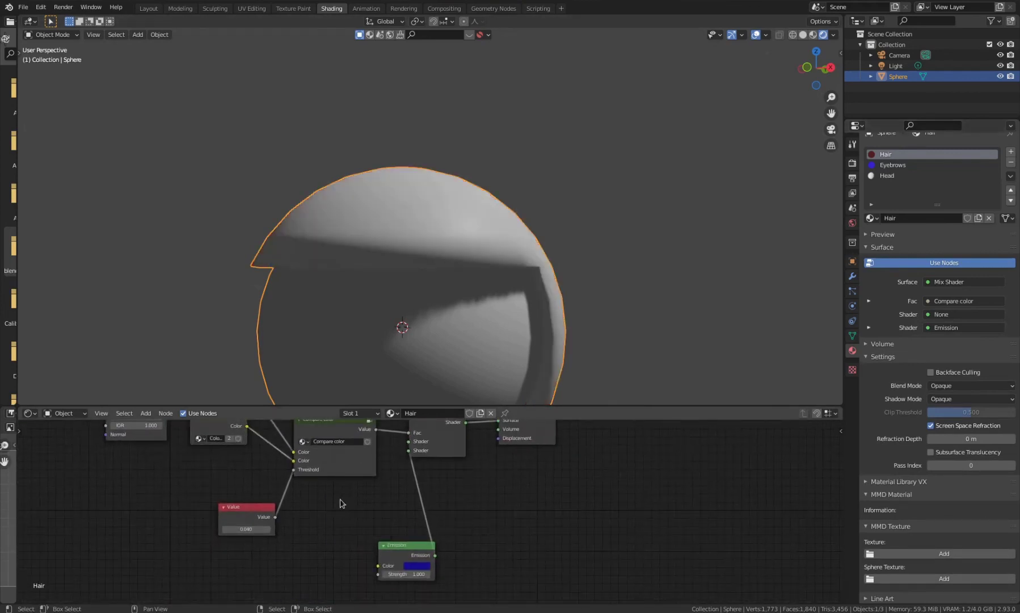
- Add a Diffuse BSDF below the Compare color group and connect it to the Mix Shader's first shader input
key("shift+a")
mouse_move(336, 496)
left_click(322, 480)
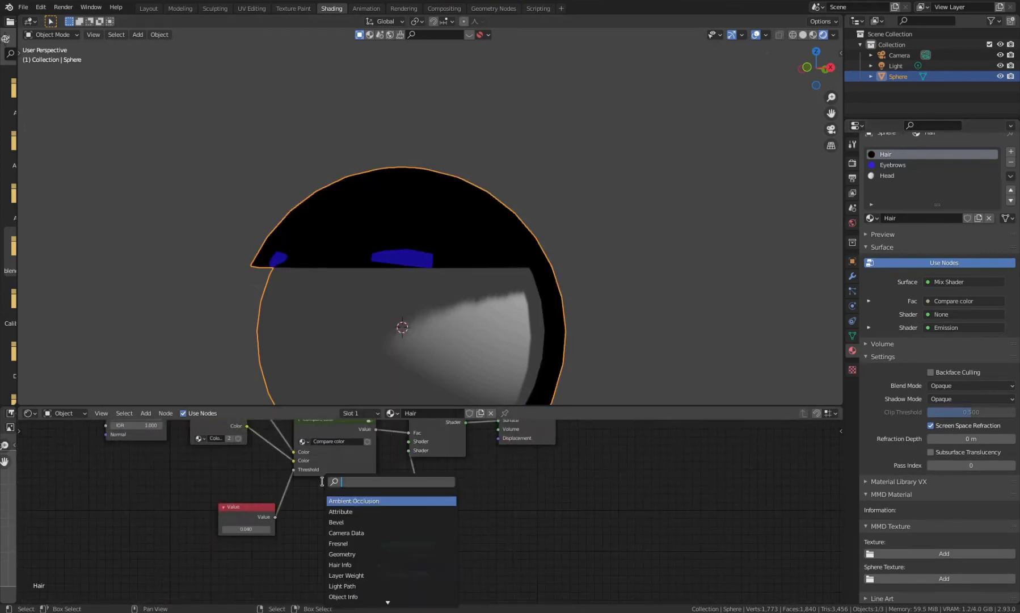
type("di")
key("Return")
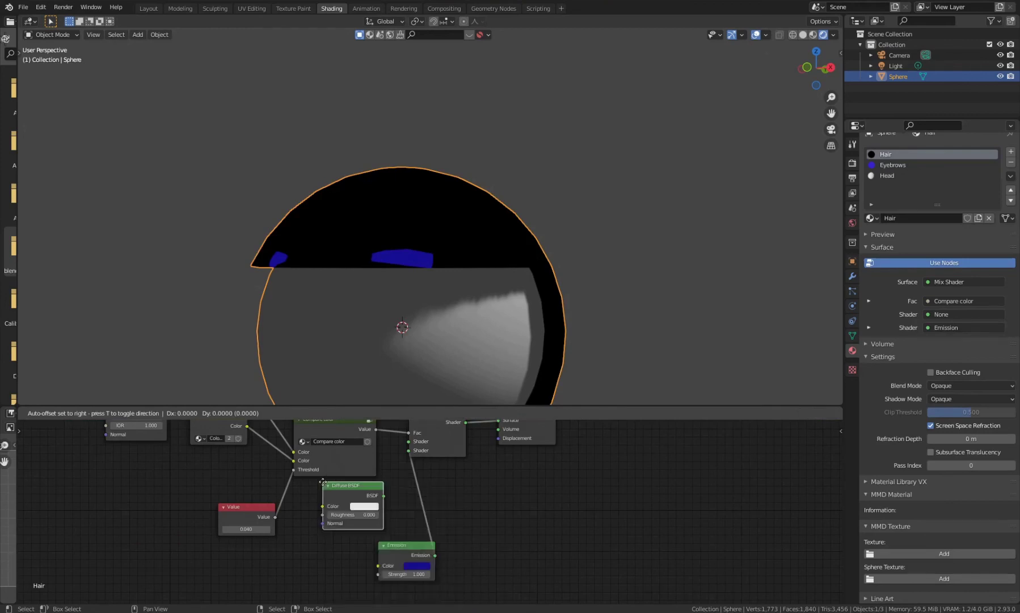
left_click(323, 487)
left_click_drag(384, 495, 409, 440)
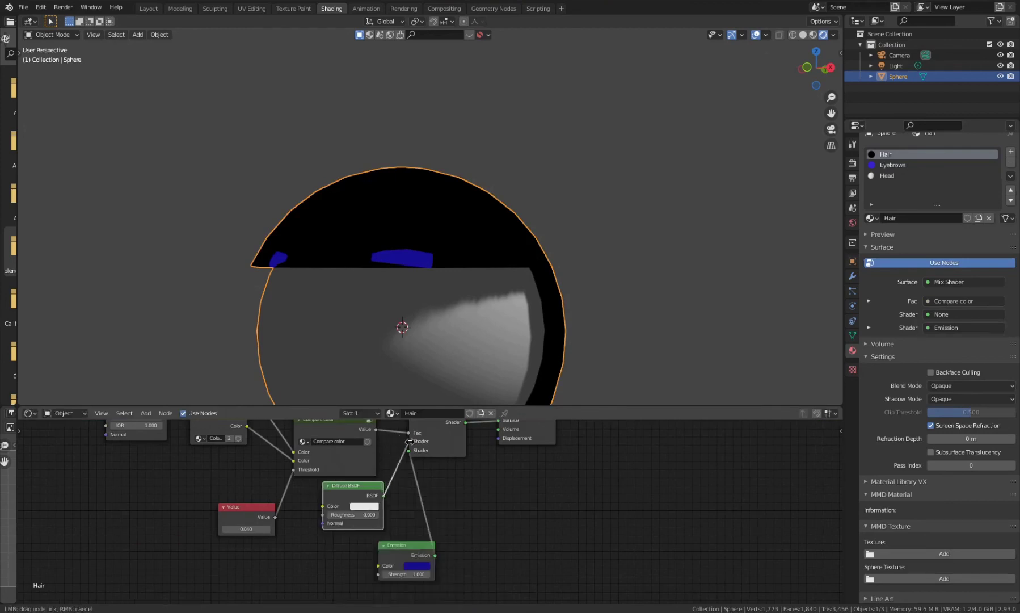
left_click_drag(352, 480, 409, 450)
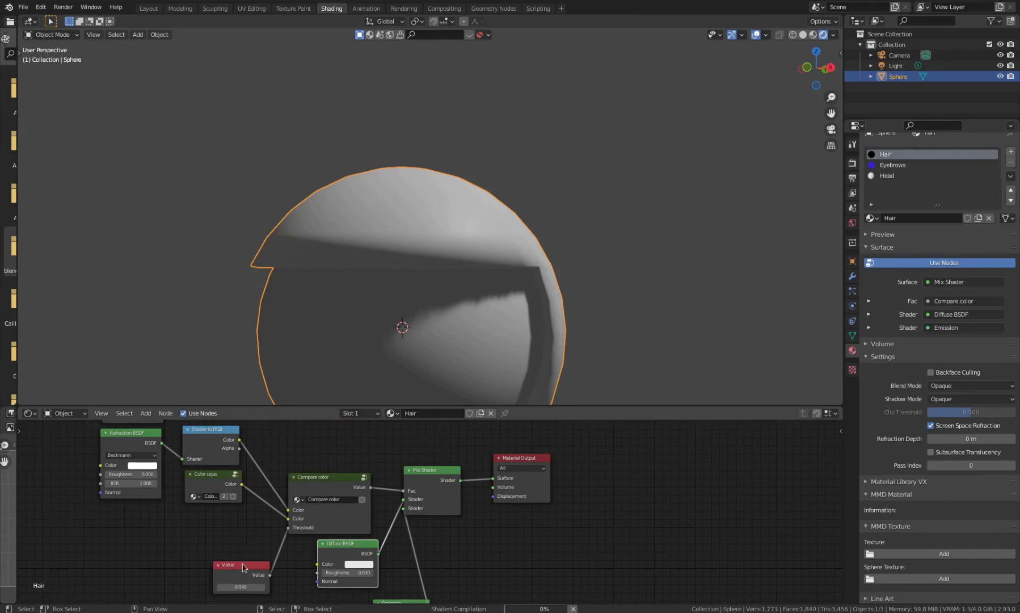
- Move the Value node up toward the Compare color group and check the eyebrows on the hair from the opposite side
left_click_drag(241, 570, 238, 552)
middle_click_drag(373, 267, 448, 260)
scroll(449, 260, "down", 4)
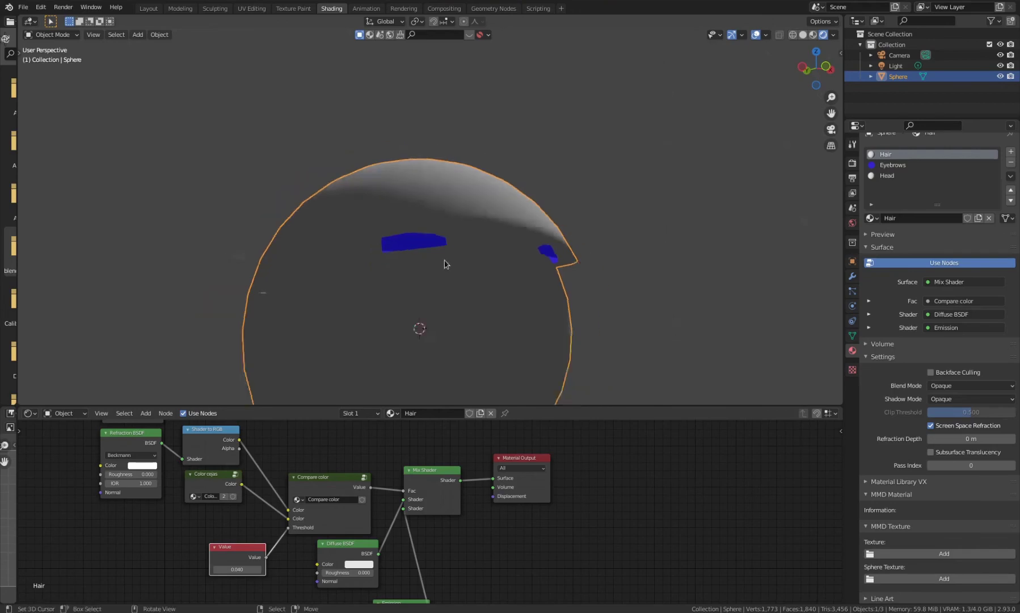